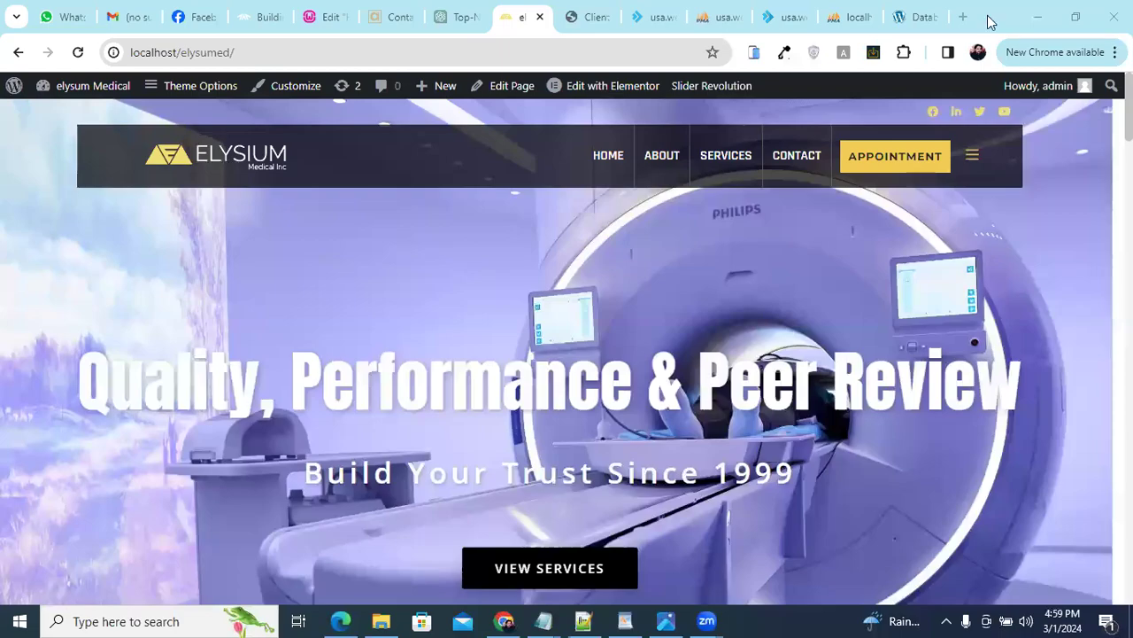
- Open the elysum folder under wamp64\www and select all 21 of its files and folders
left_click(380, 621)
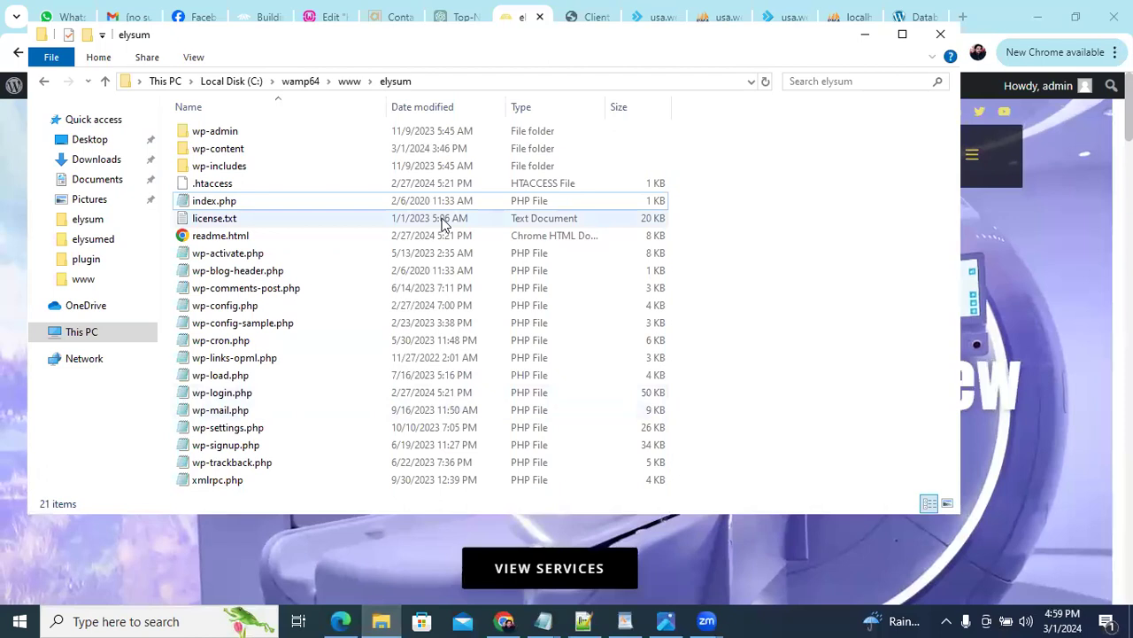
left_click(349, 81)
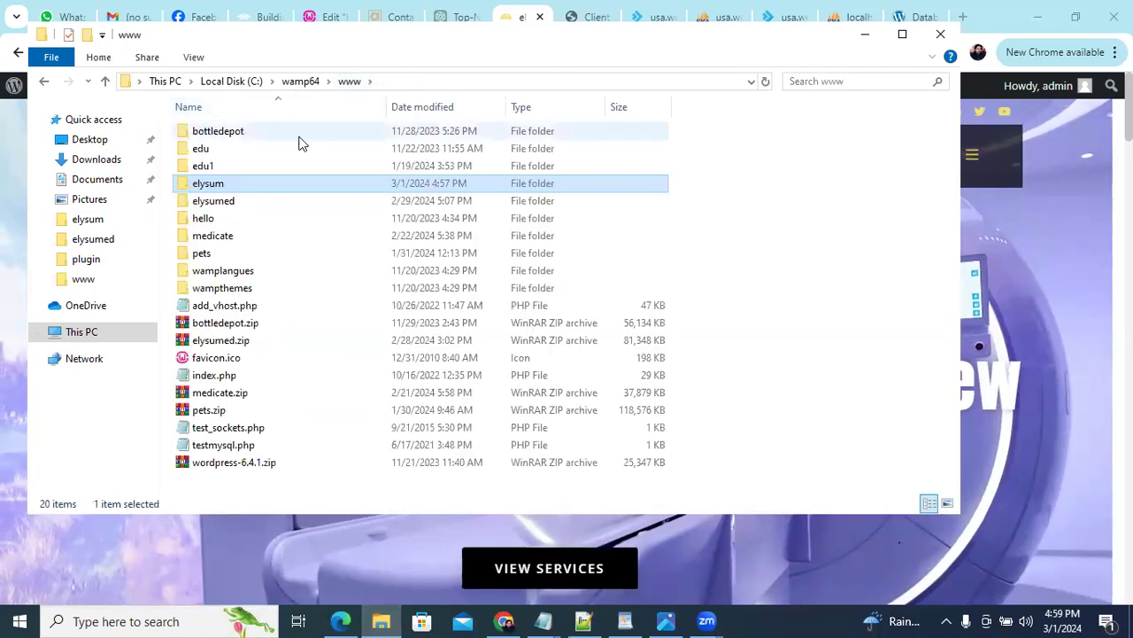
double_click(205, 184)
key("ctrl+a")
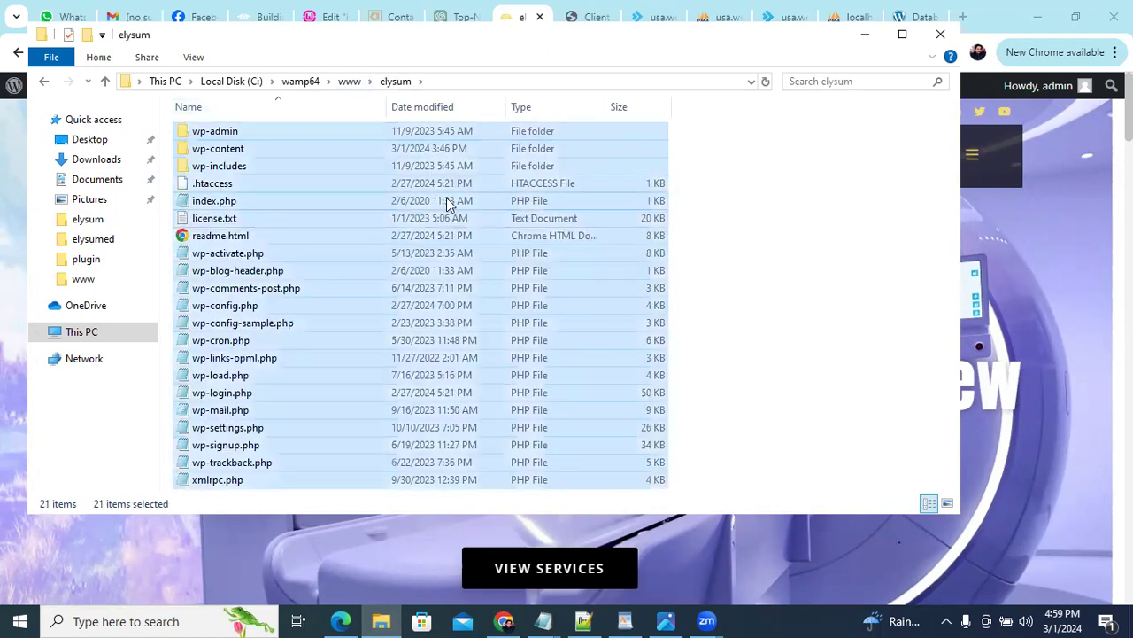
- Archive the selected elysum files with WinRAR as a ZIP named elysum.zip
right_click(449, 201)
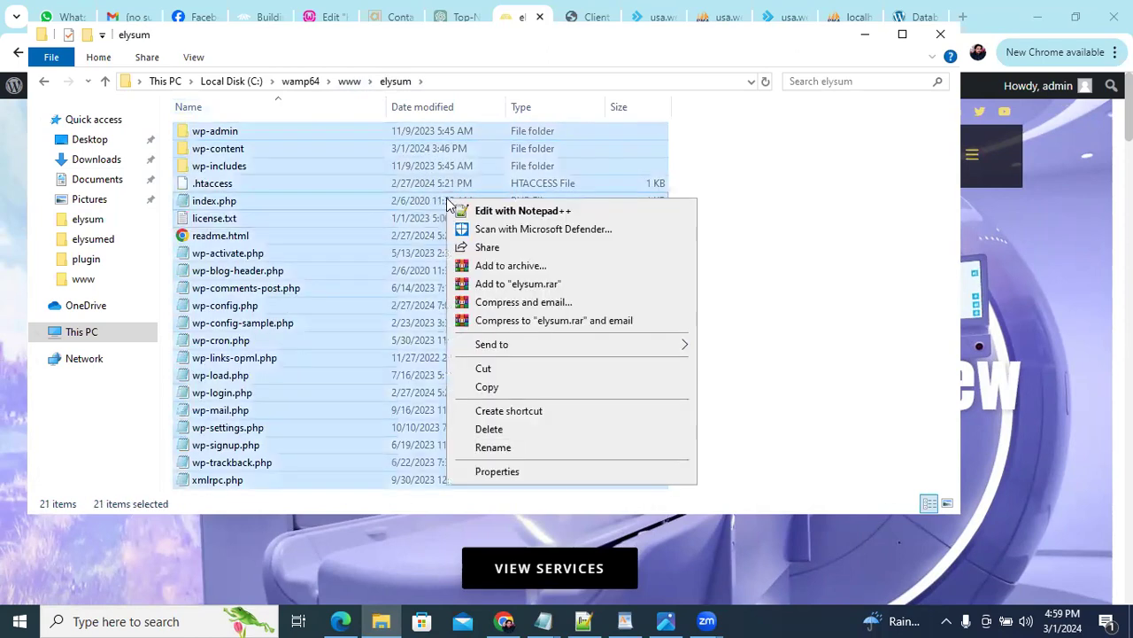
left_click(510, 273)
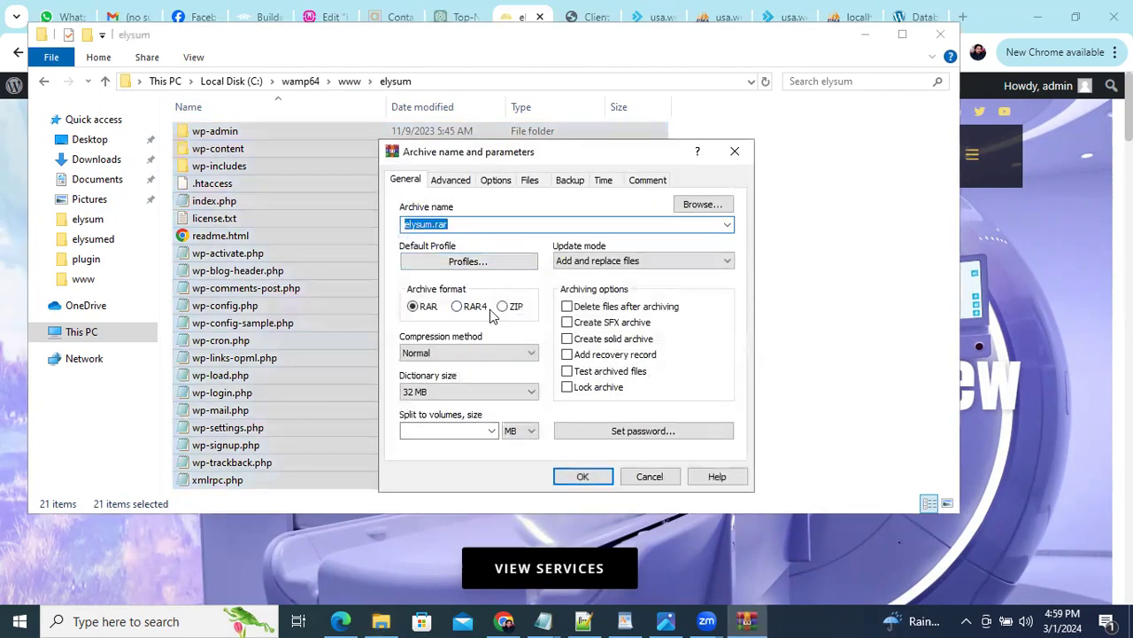
left_click(503, 306)
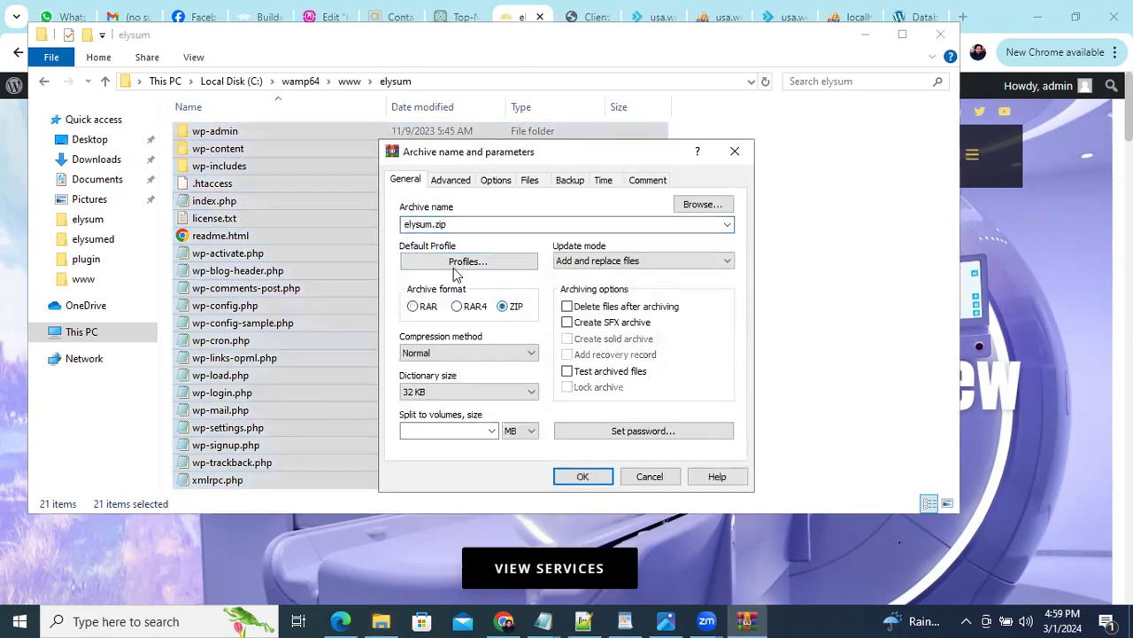
left_click(583, 478)
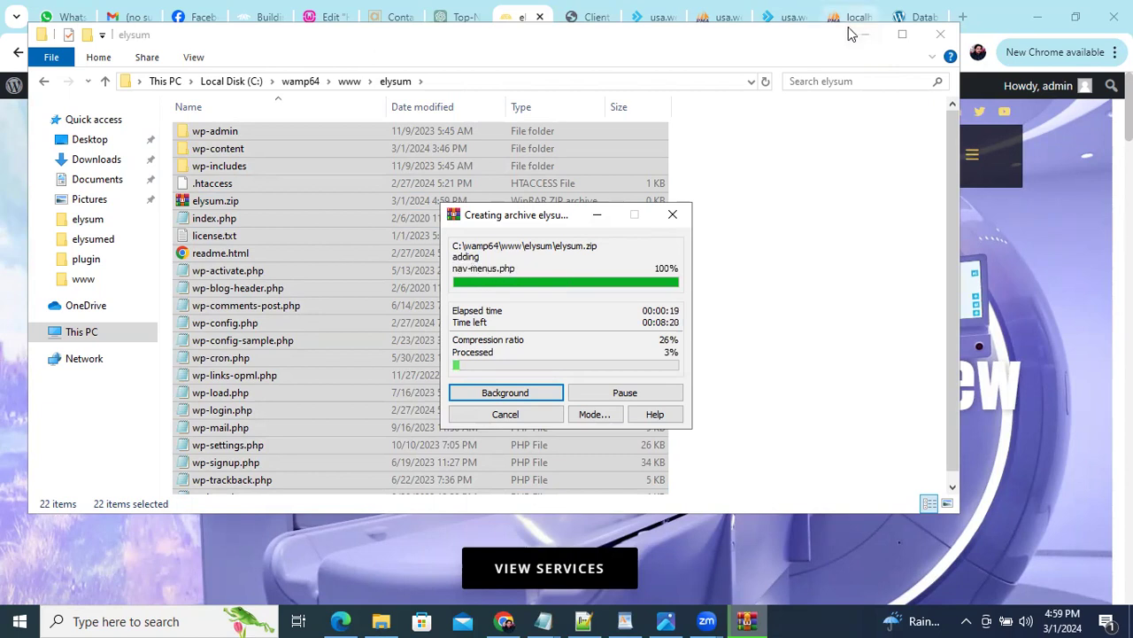
- Switch to phpMyAdmin in the browser and open the elysum database
left_click(868, 33)
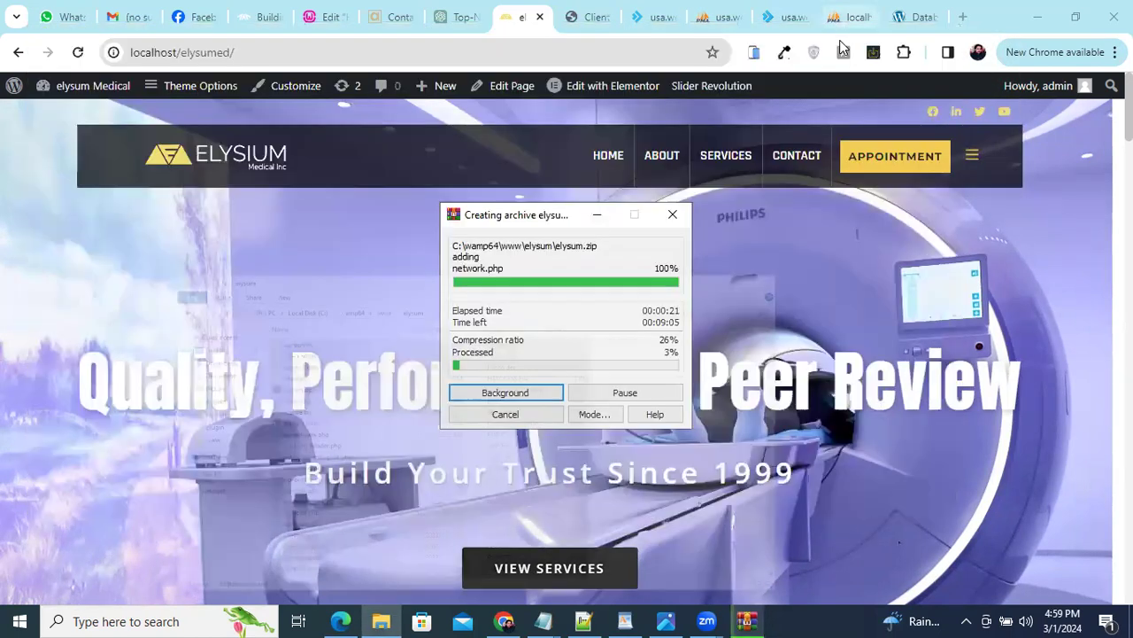
left_click(842, 25)
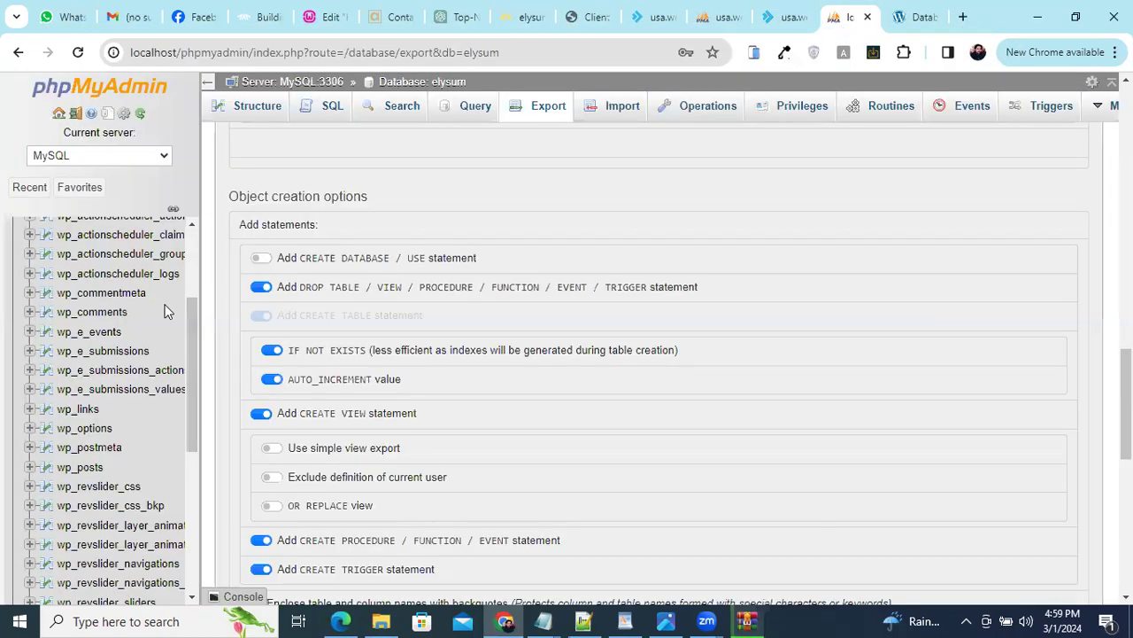
scroll(167, 311, "up", 3)
left_click(62, 328)
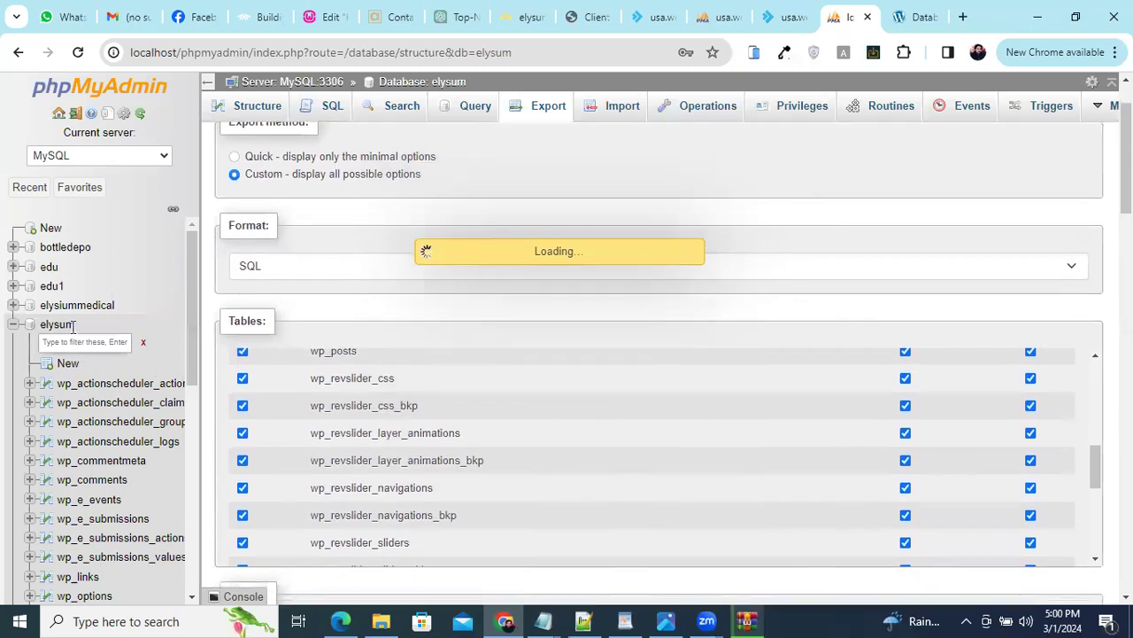
left_click(72, 325)
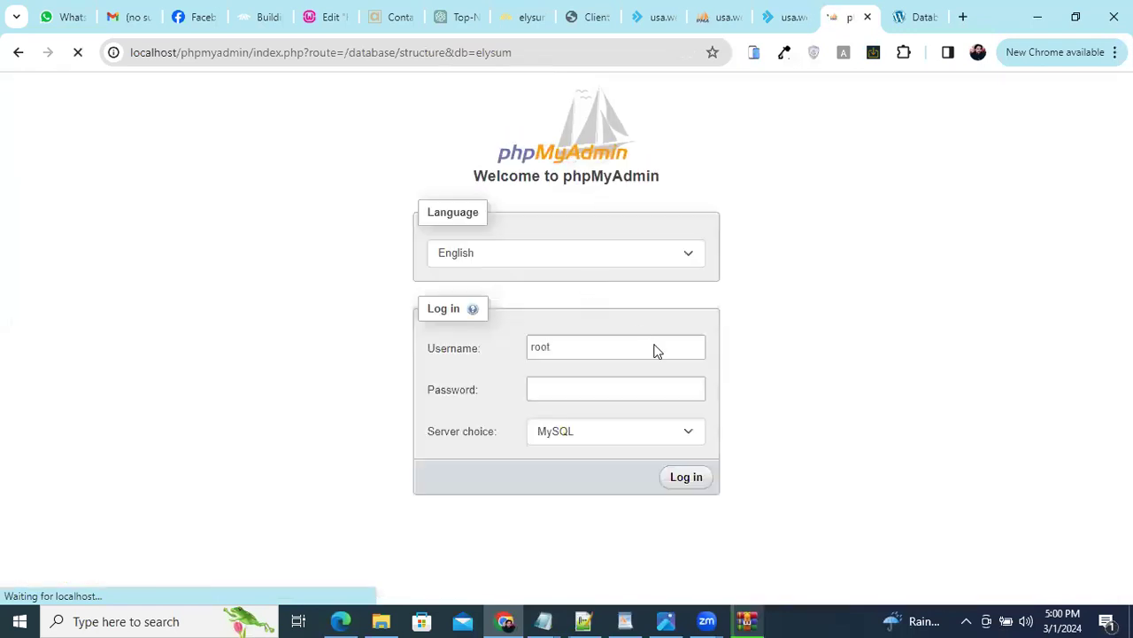
- Re-enter the root password, log back into phpMyAdmin and go to Export
left_click(630, 400)
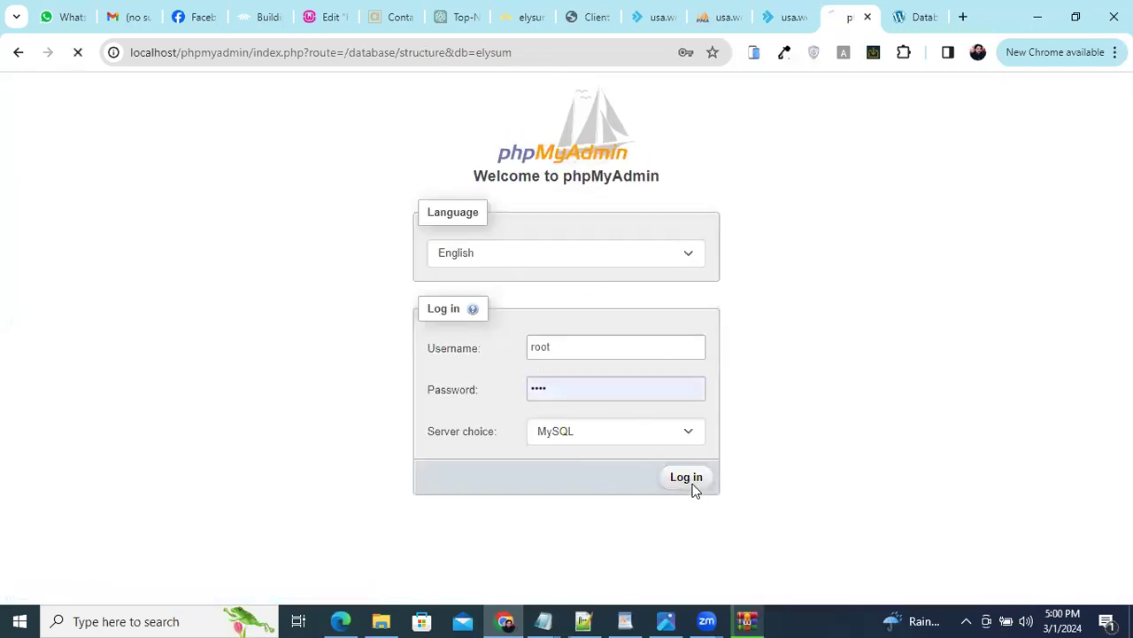
left_click(560, 425)
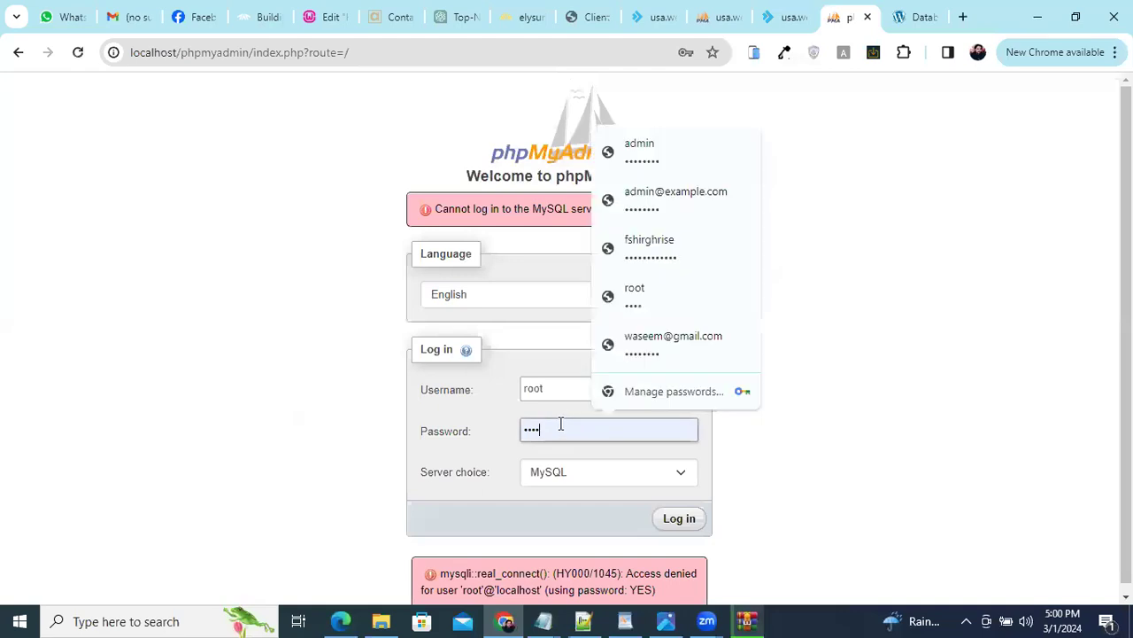
key("ctrl+a")
key("BackSpace")
left_click(679, 521)
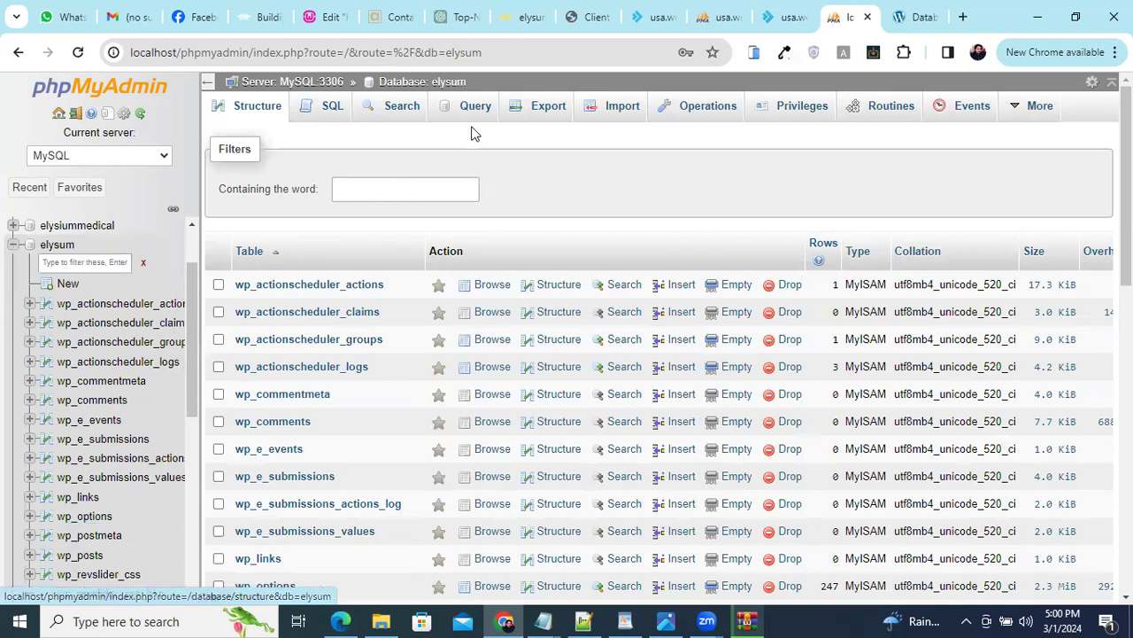
left_click(531, 107)
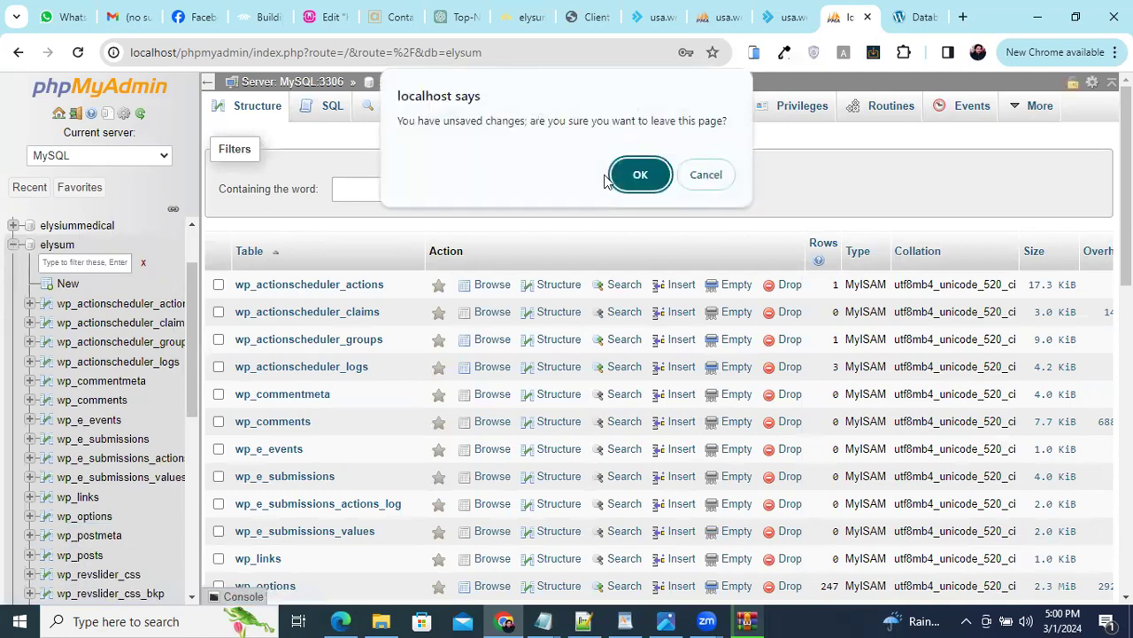
- Export the elysum database as an SQL file using the Custom export method
left_click(632, 181)
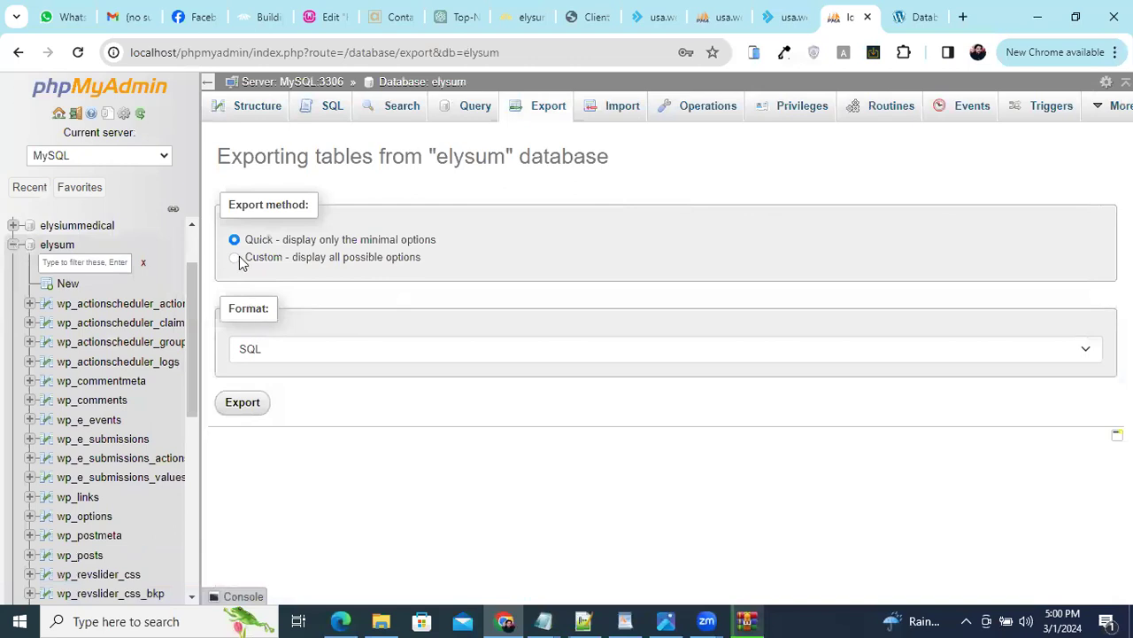
left_click(236, 257)
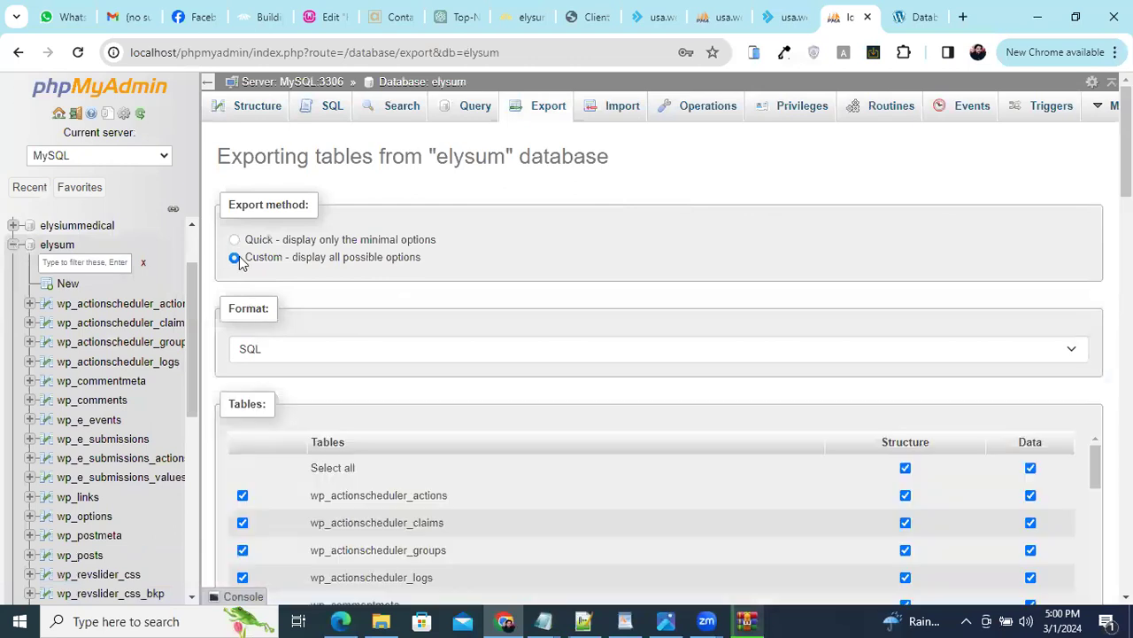
scroll(350, 283, "down", 20)
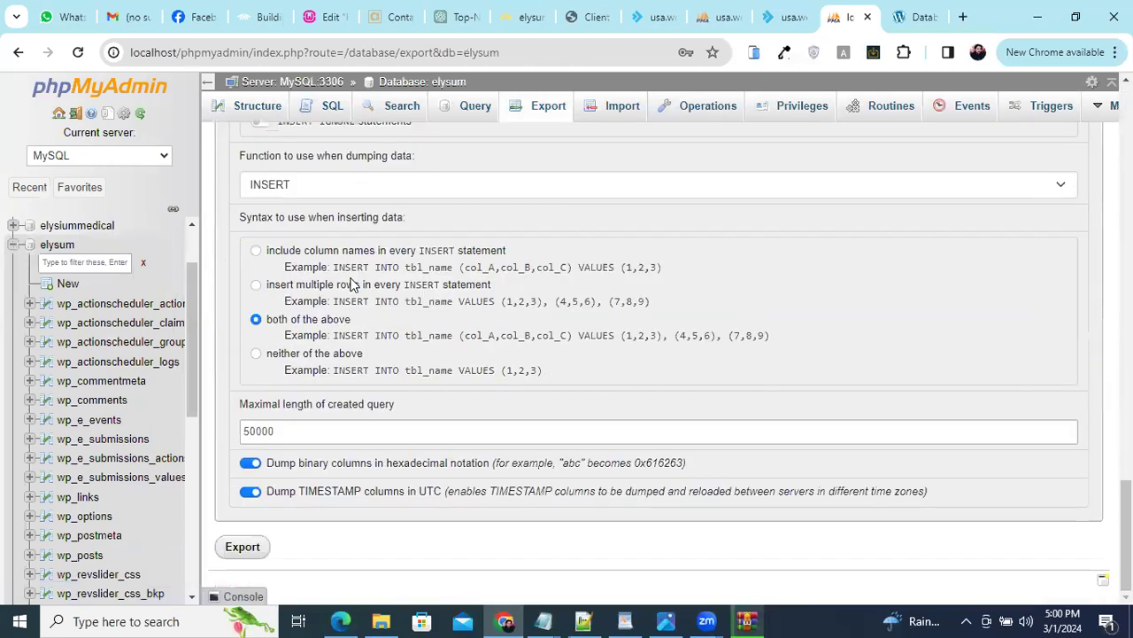
left_click(242, 547)
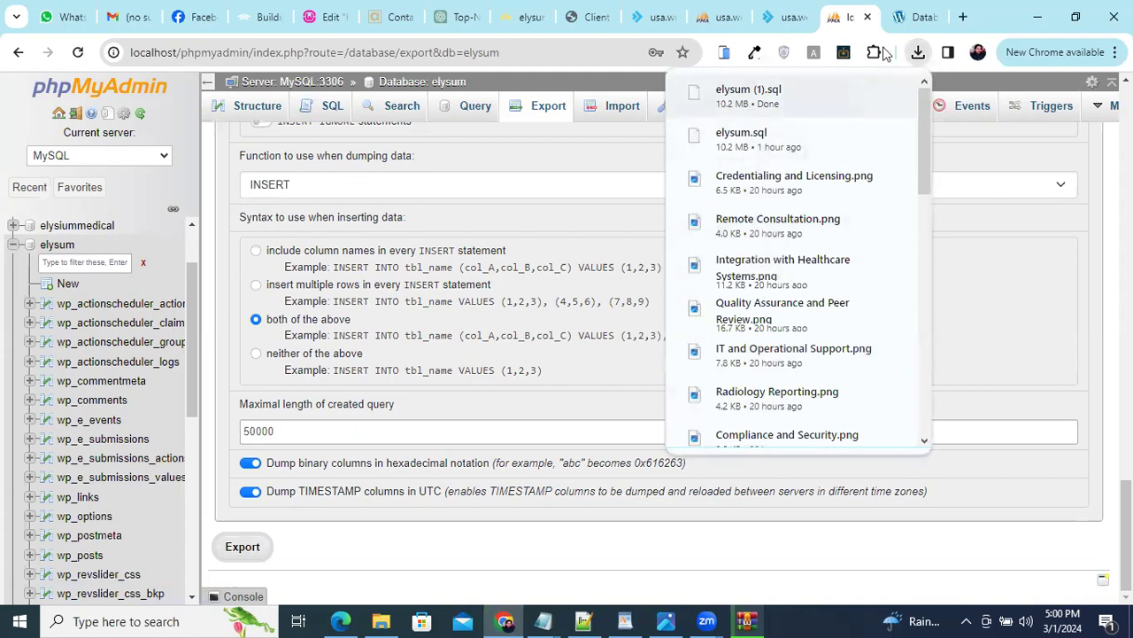
- Check the elysum.zip archiving progress and minimize the WinRAR window
key("ctrl+shift+Tab")
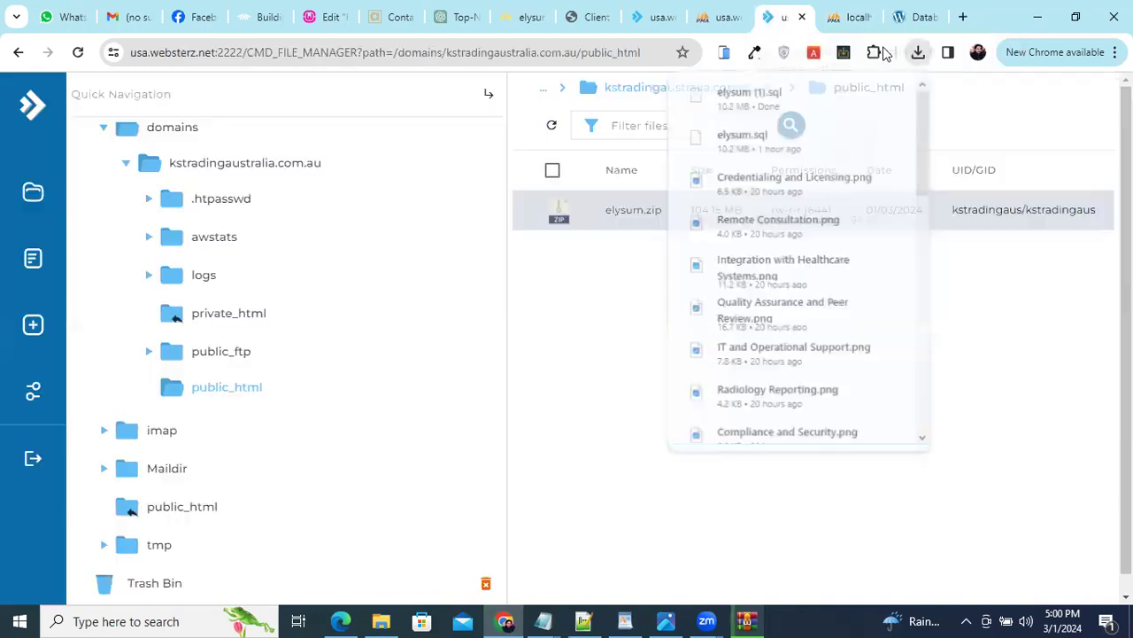
key("ctrl+Tab")
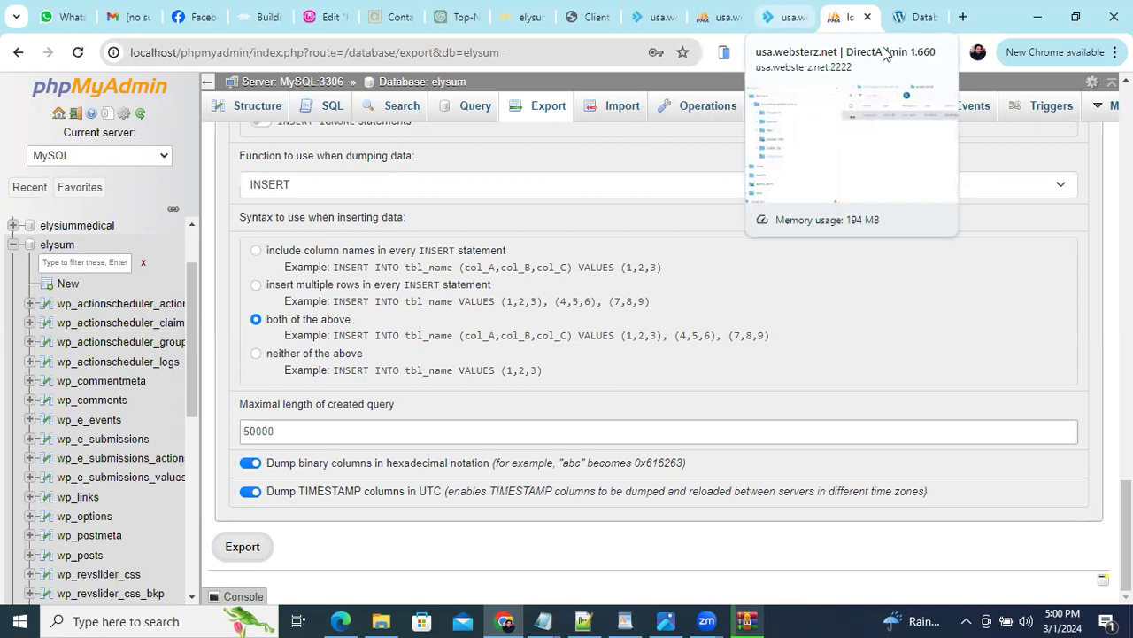
left_click(747, 621)
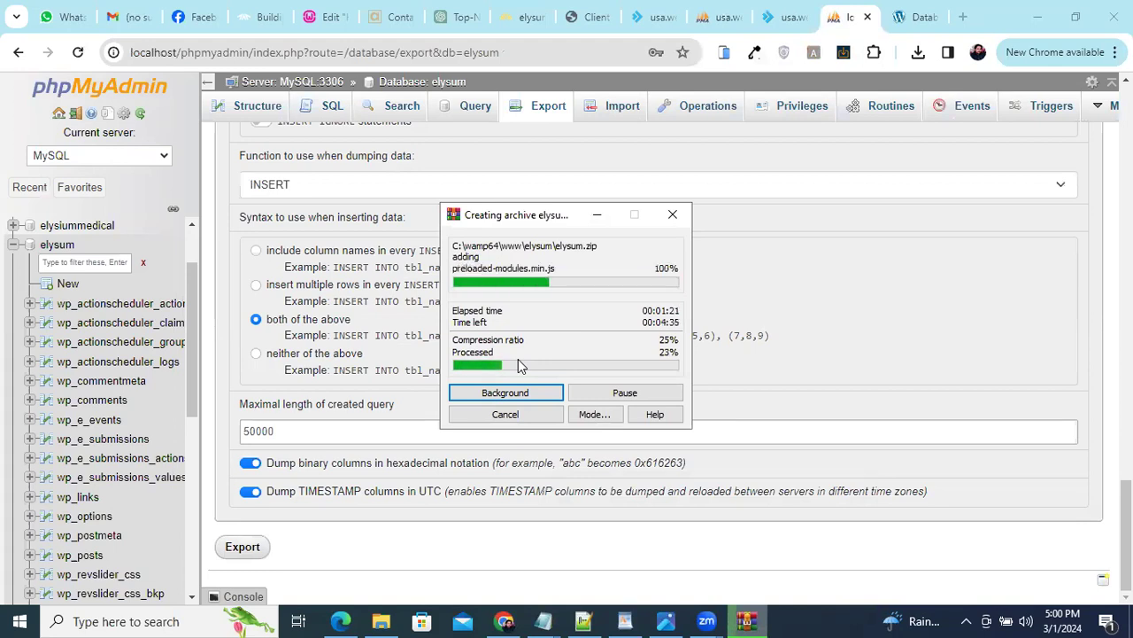
left_click(593, 220)
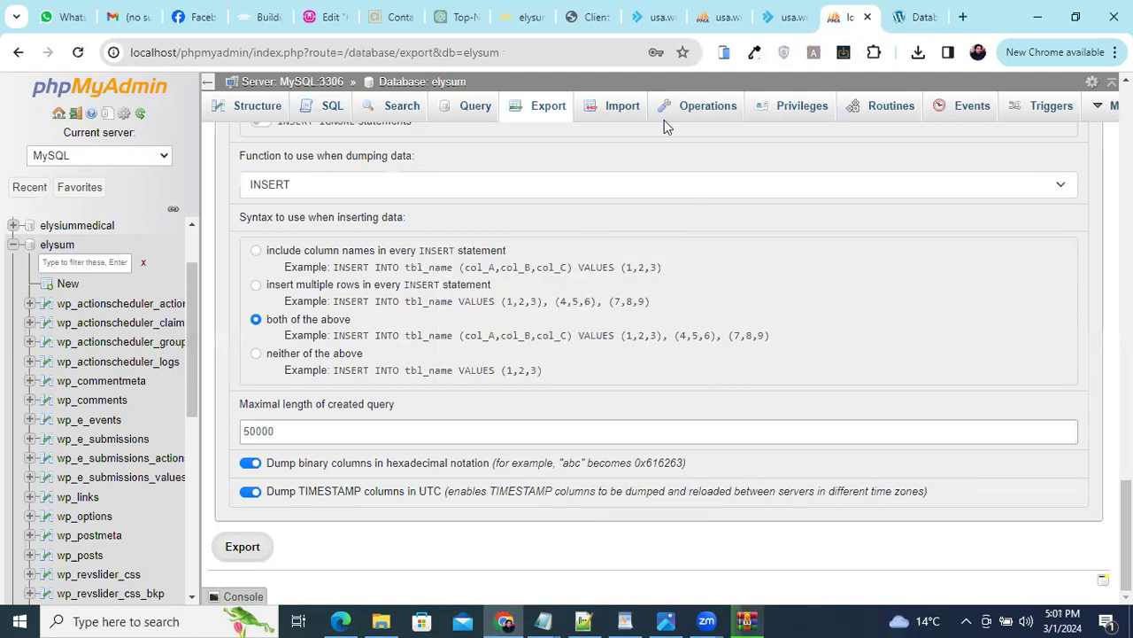
- Extract elysum.zip into public_html in DirectAdmin's file manager
left_click(755, 51)
left_click(786, 17)
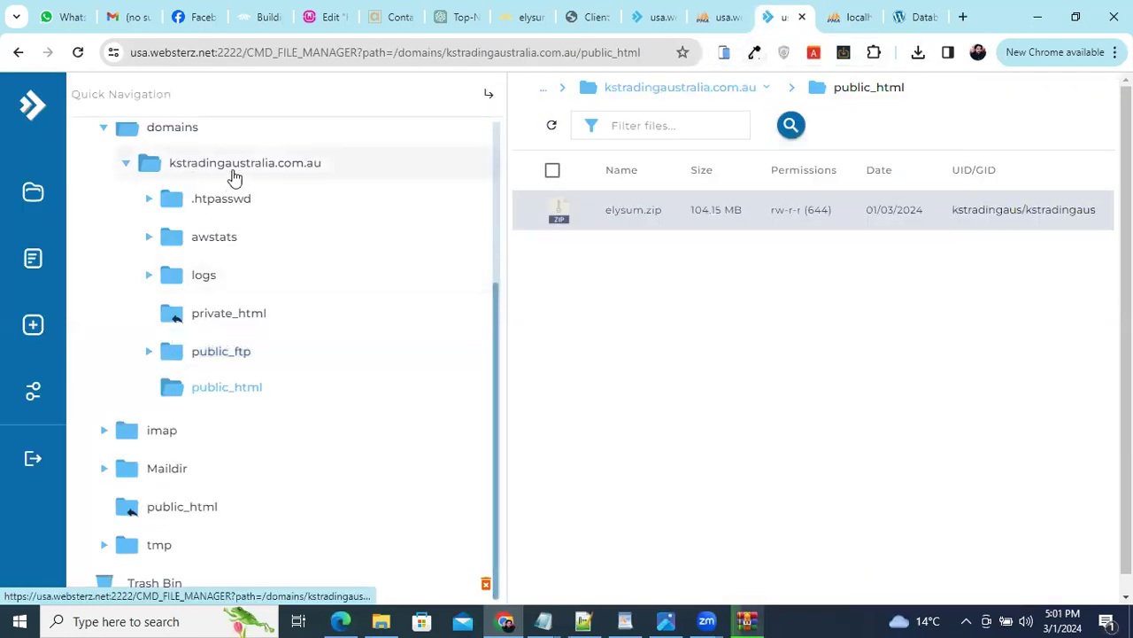
scroll(231, 179, "up", 1)
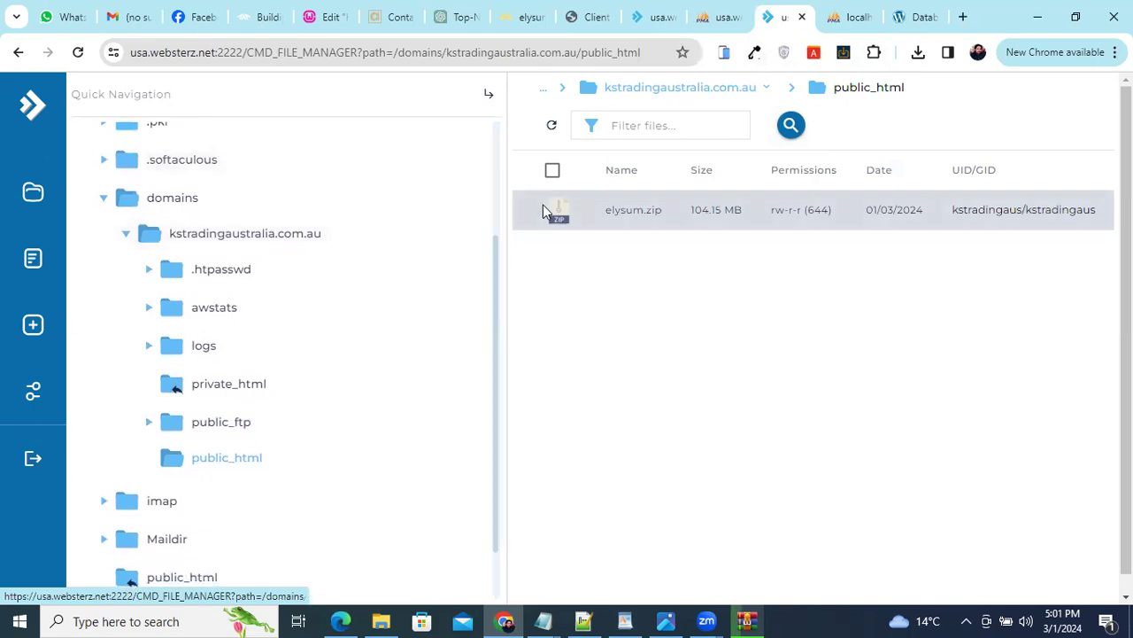
right_click(656, 224)
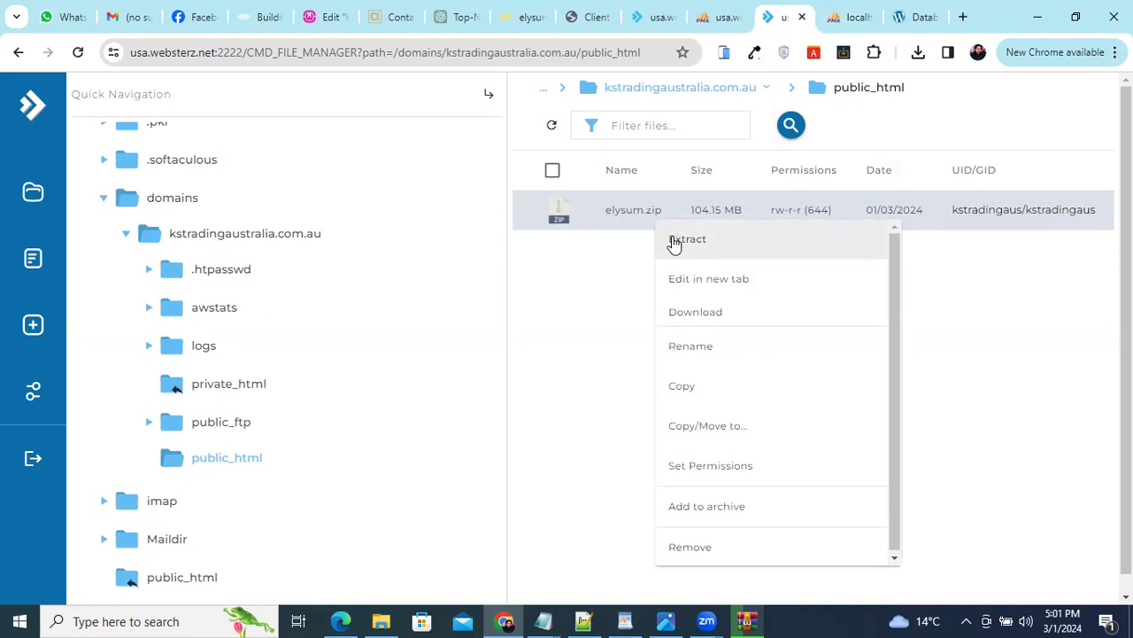
left_click(673, 241)
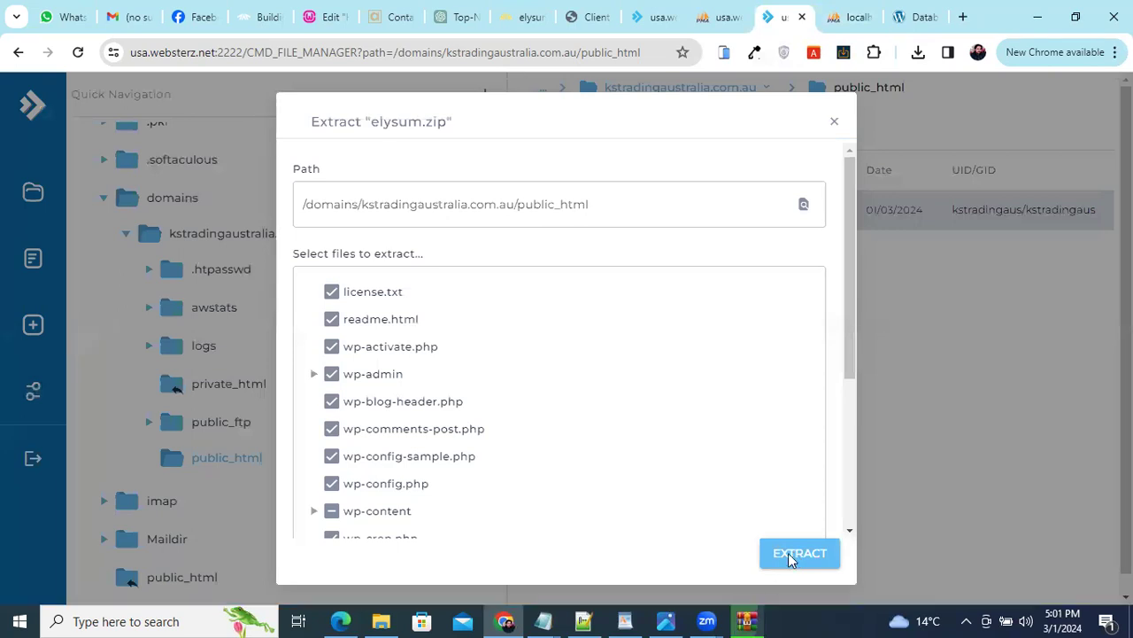
left_click(791, 558)
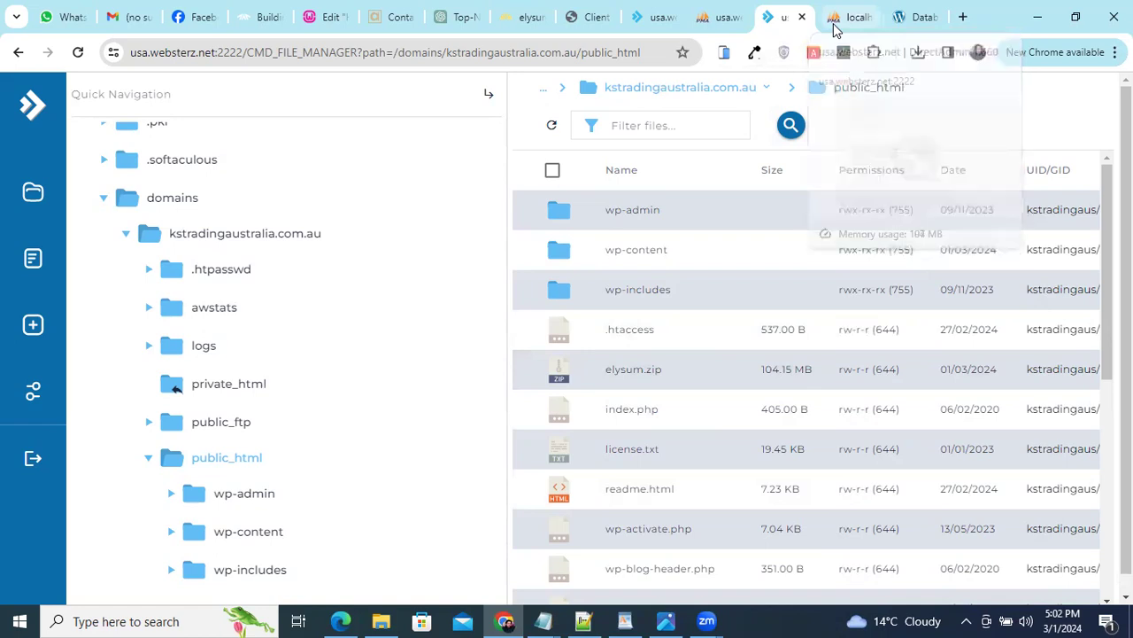
- View the account's Databases list showing kstradingaus_wp32, then return to phpMyAdmin
left_click(722, 17)
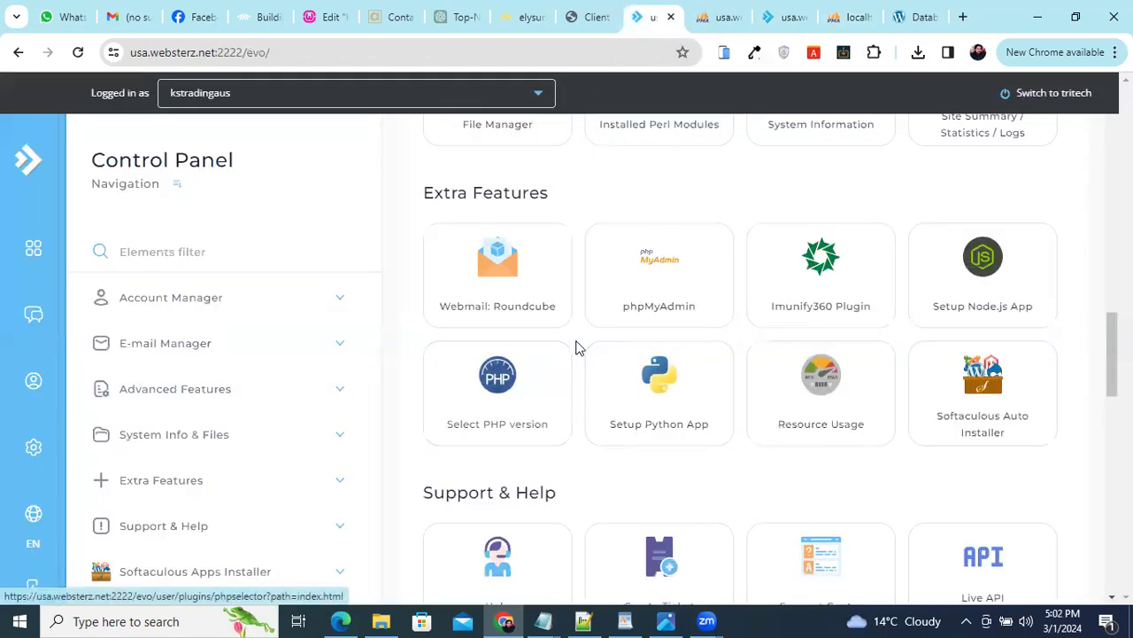
scroll(673, 293, "up", 1)
scroll(689, 316, "up", 5)
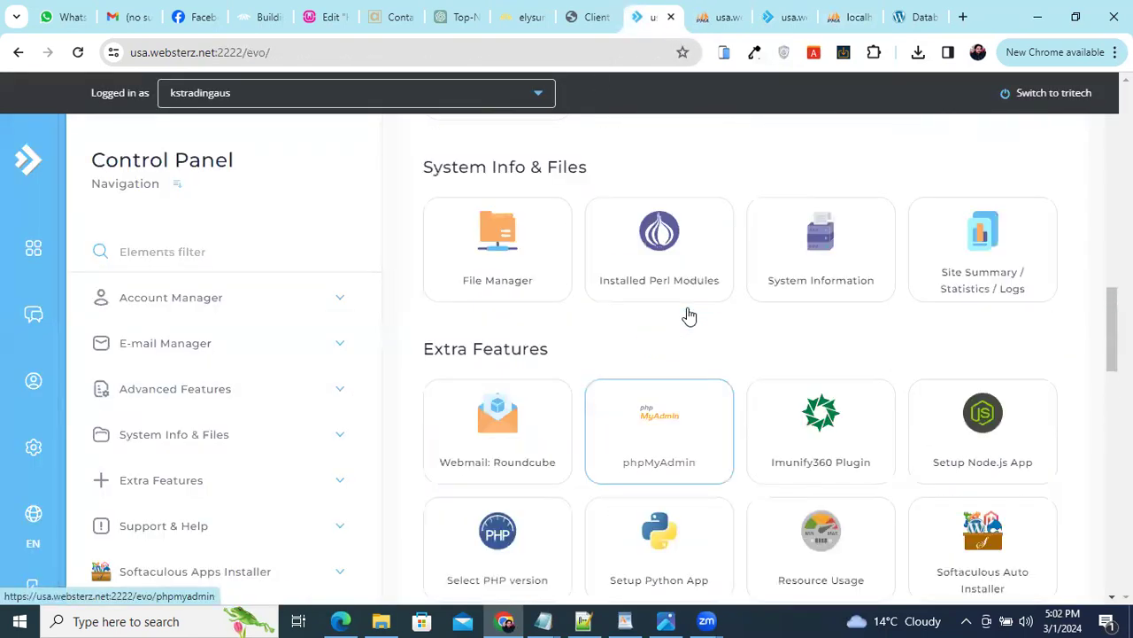
scroll(688, 316, "up", 5)
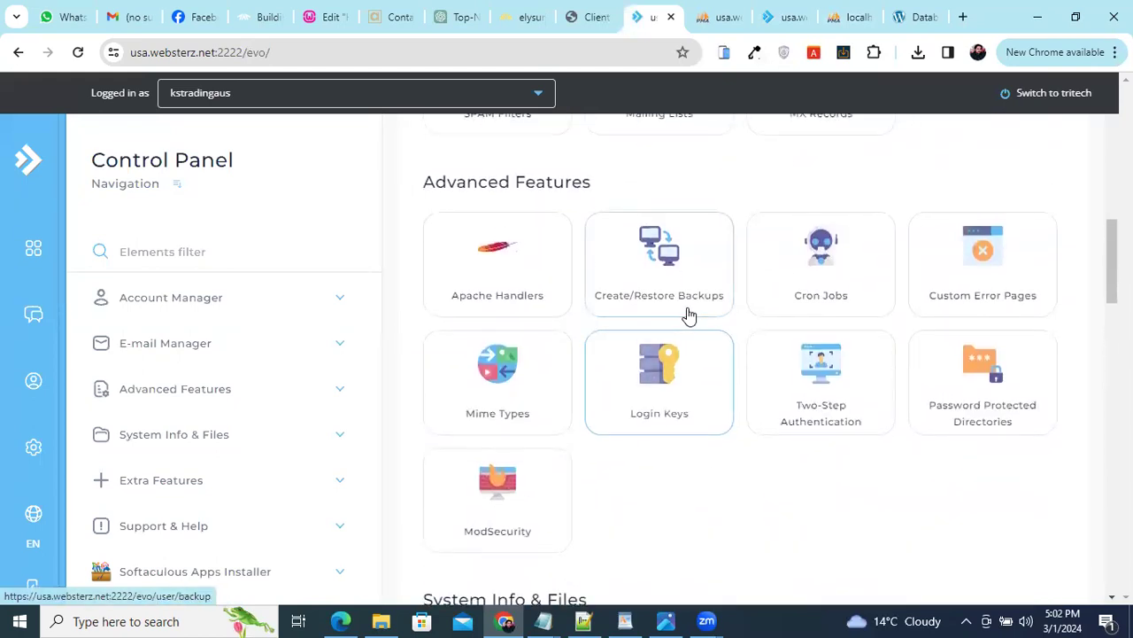
scroll(689, 316, "up", 3)
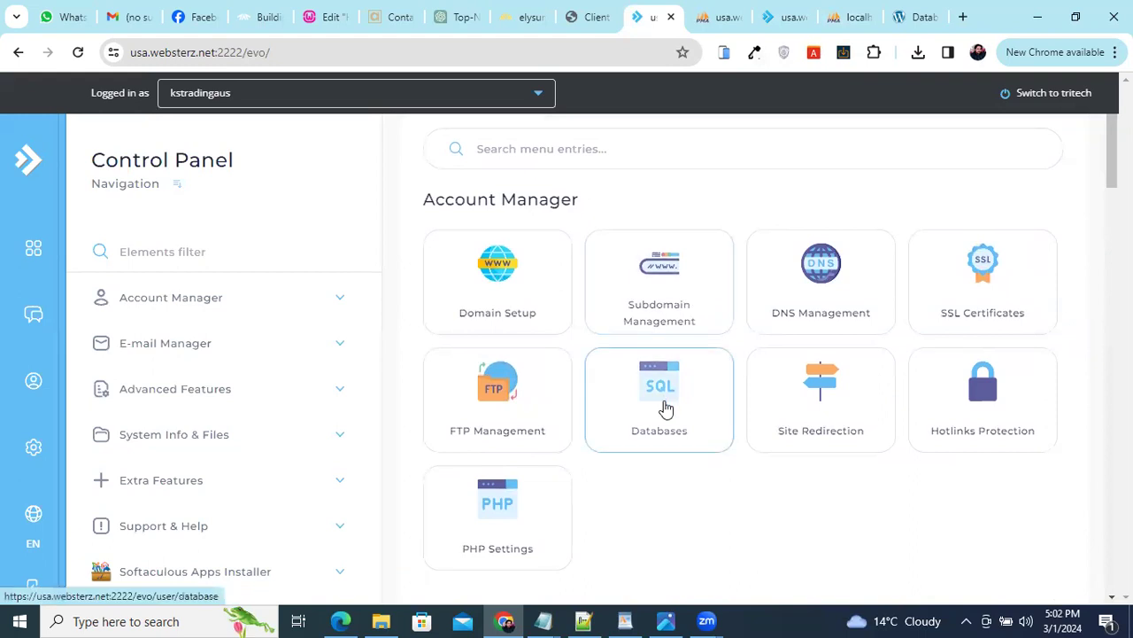
left_click(665, 407)
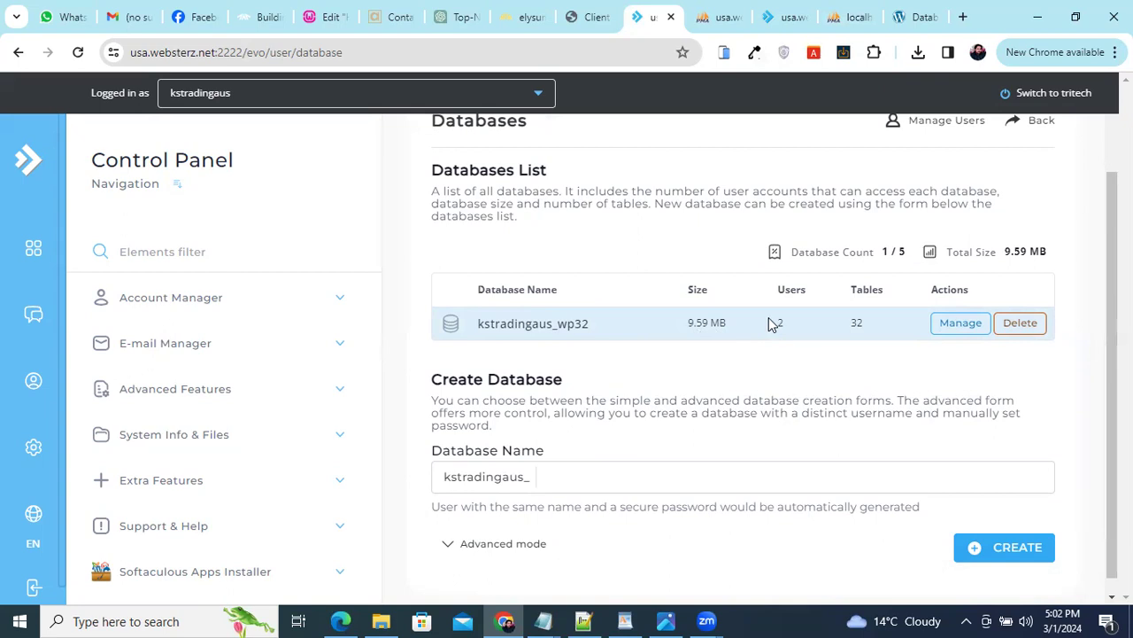
left_click(783, 19)
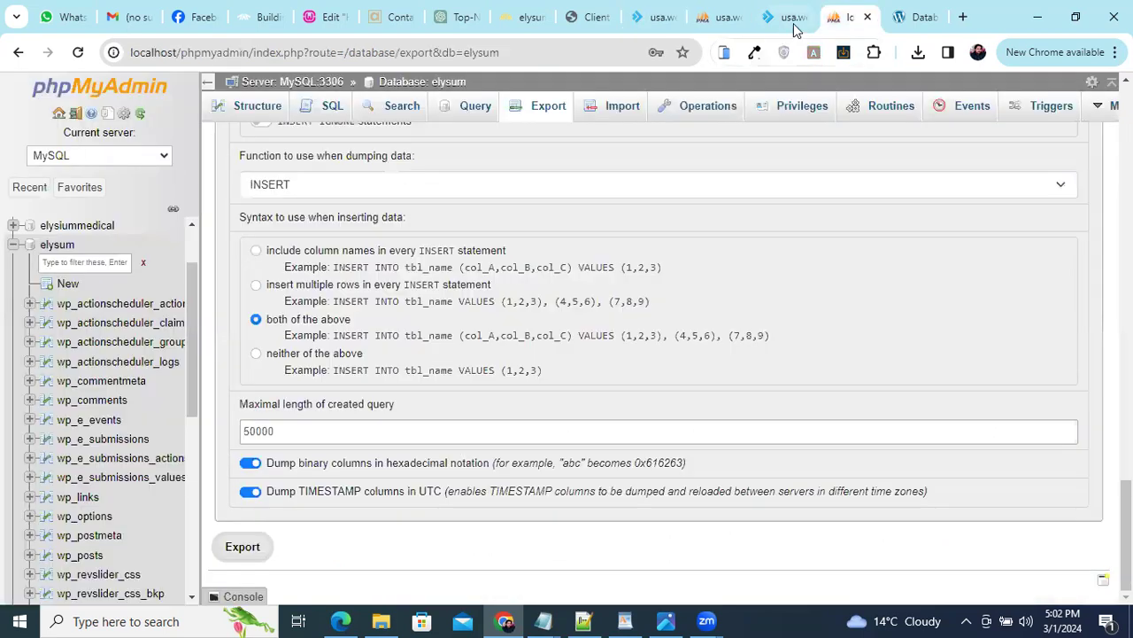
- Import elysum (1).sql from Downloads into the kstradingaus_wp32 database
left_click(713, 18)
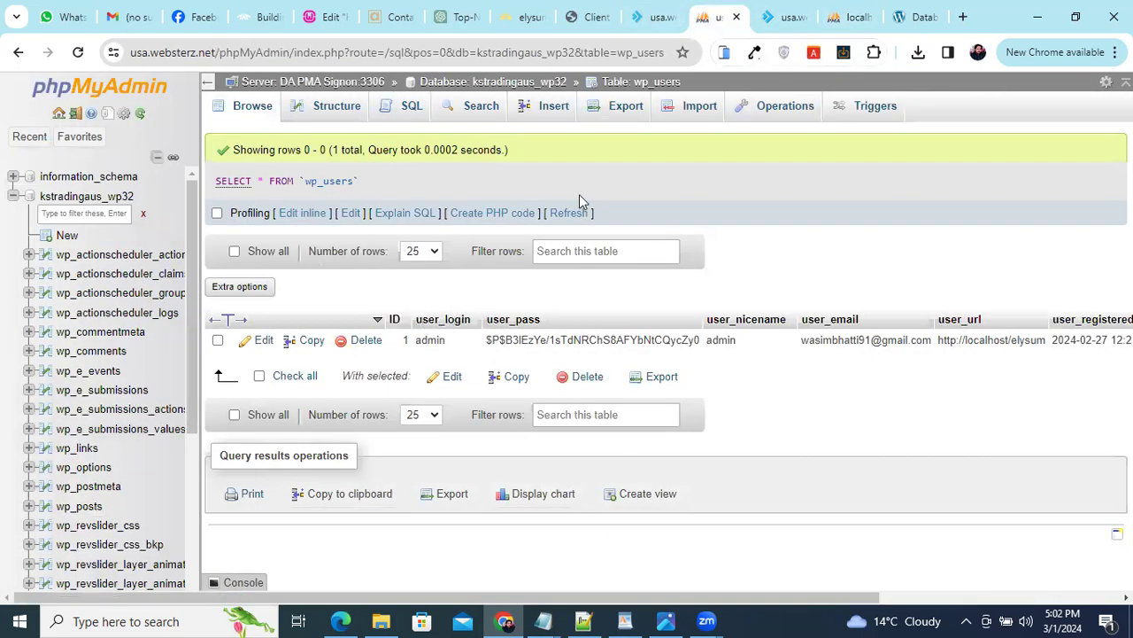
left_click(87, 202)
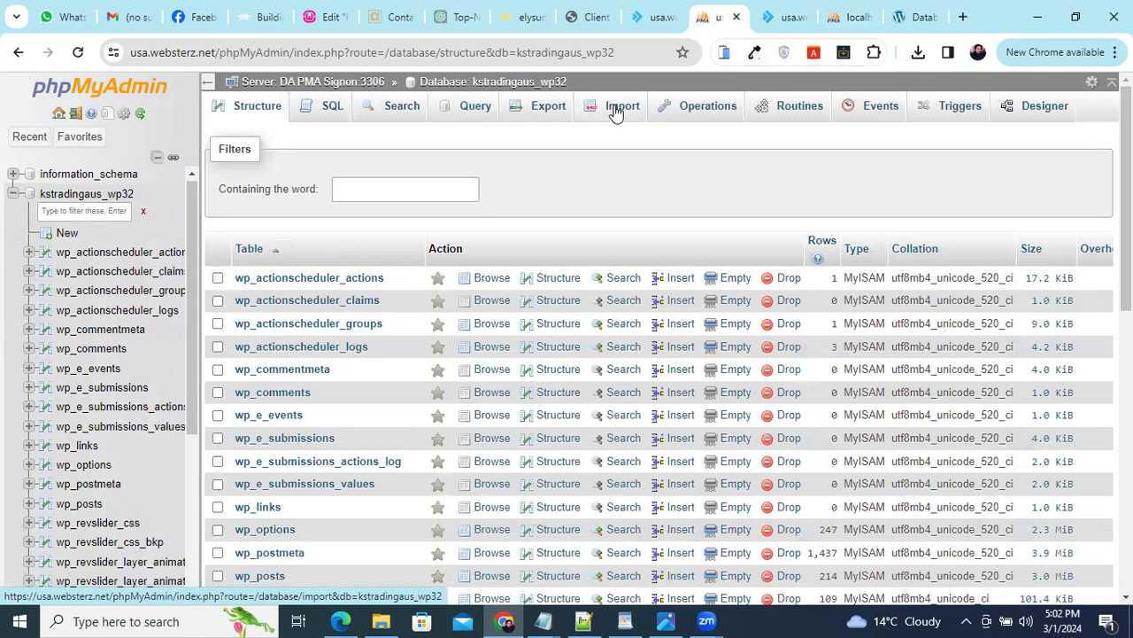
left_click(617, 108)
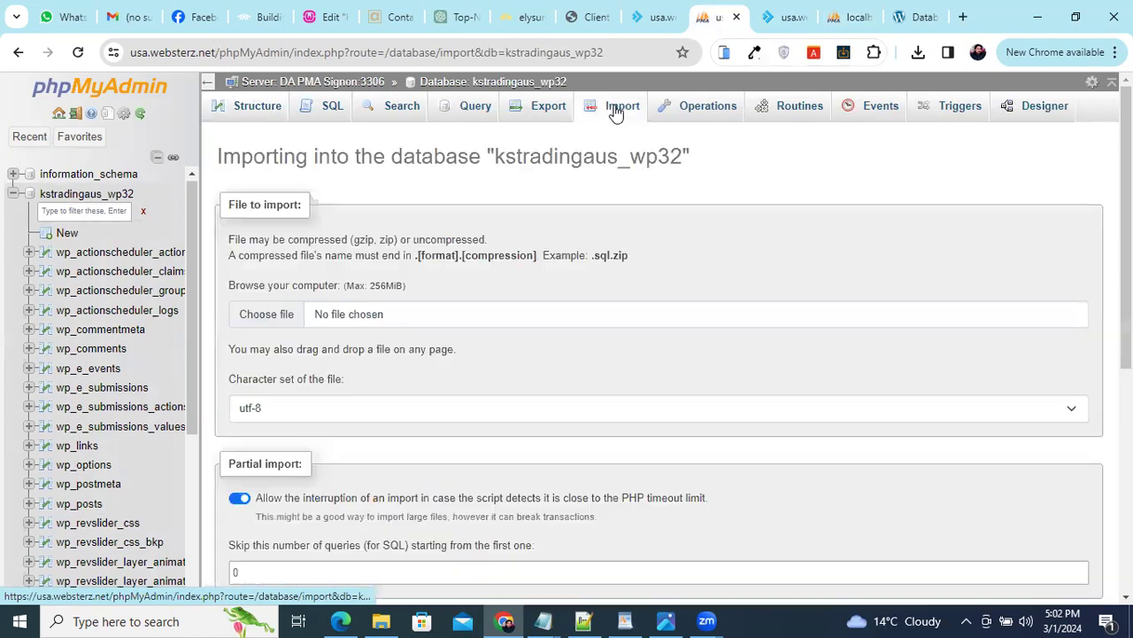
left_click(275, 319)
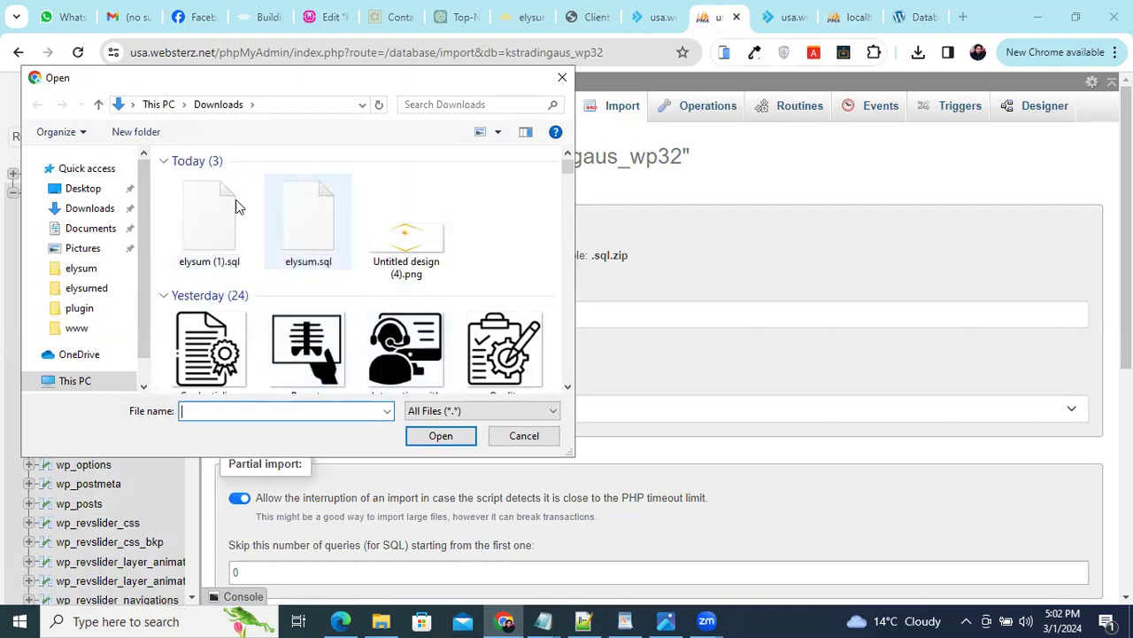
left_click(188, 237)
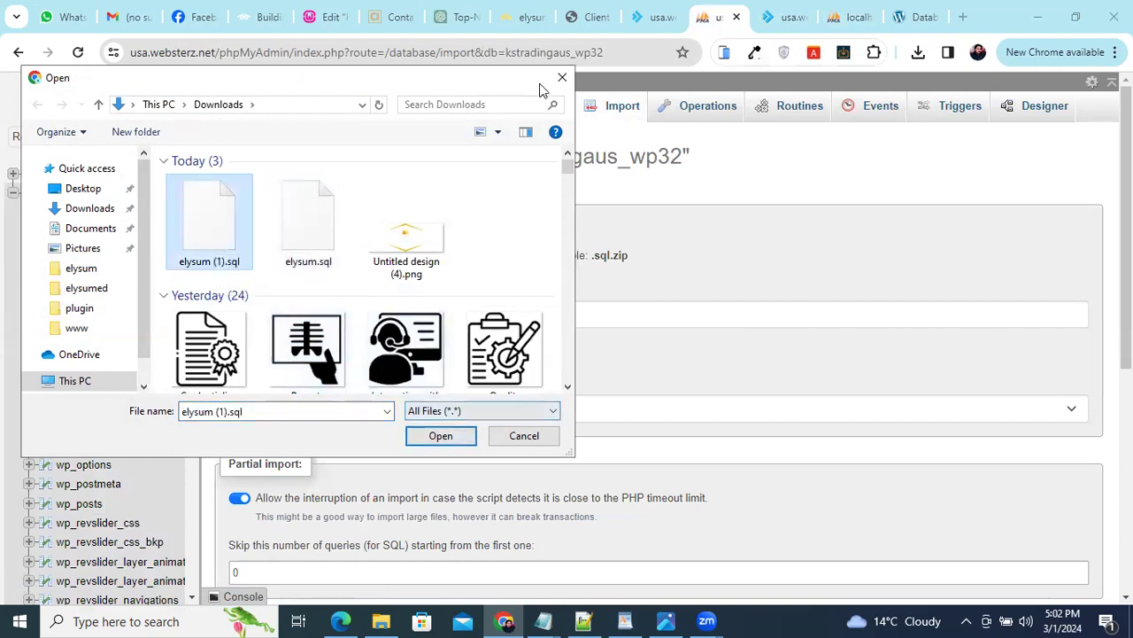
left_click(440, 436)
scroll(506, 361, "down", 5)
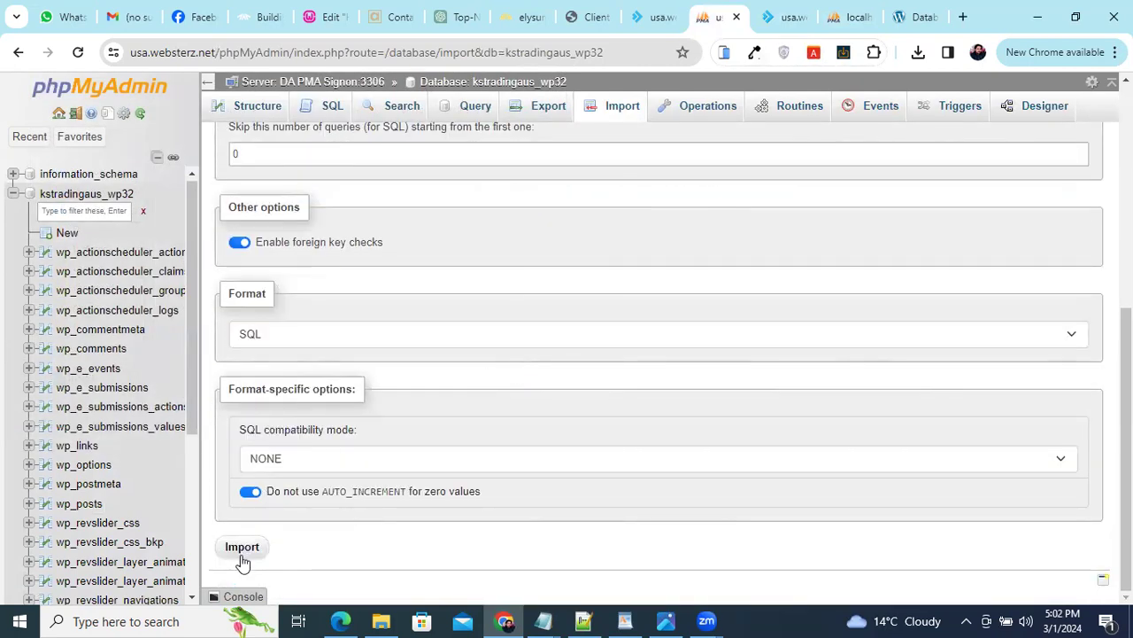
left_click(88, 194)
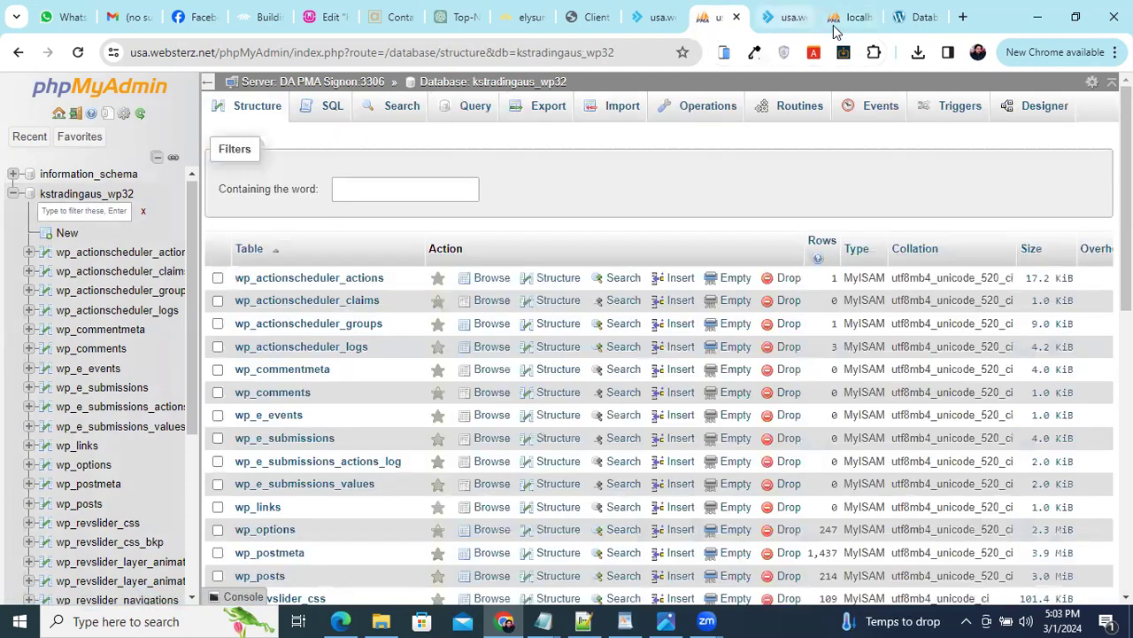
- Reload the live site to confirm it still shows a database connection error
left_click(788, 18)
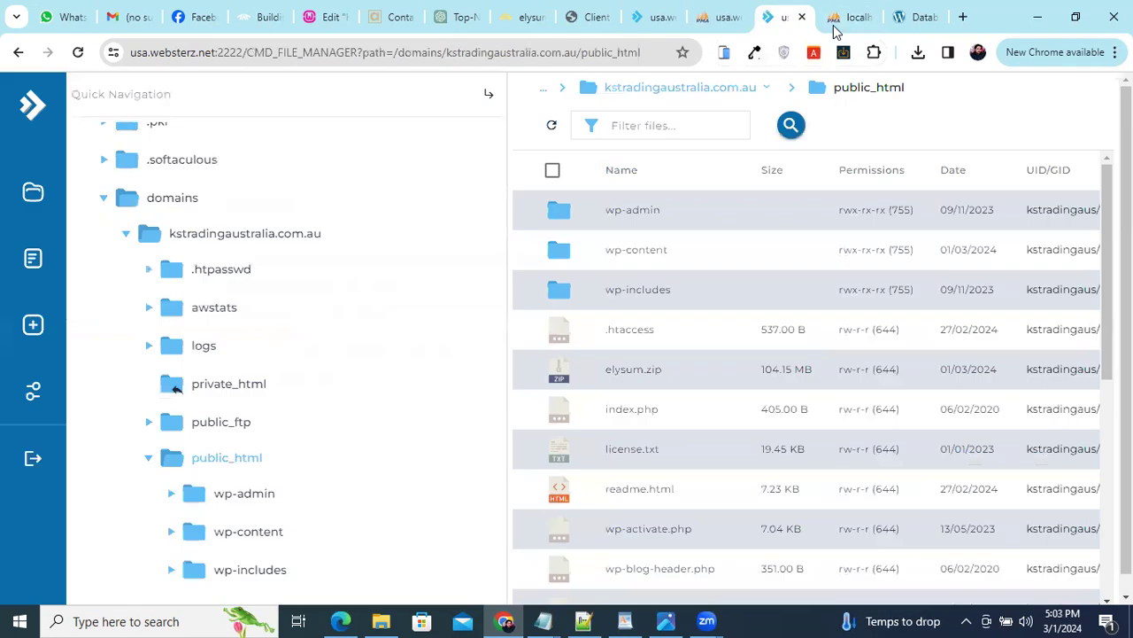
left_click(898, 28)
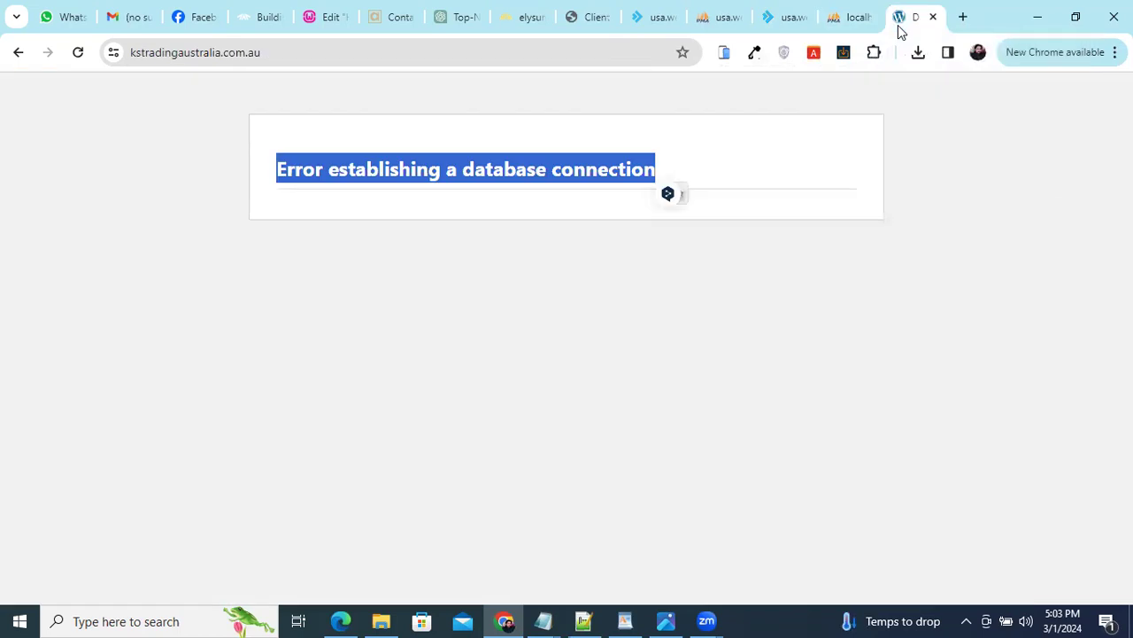
left_click(302, 54)
key("Return")
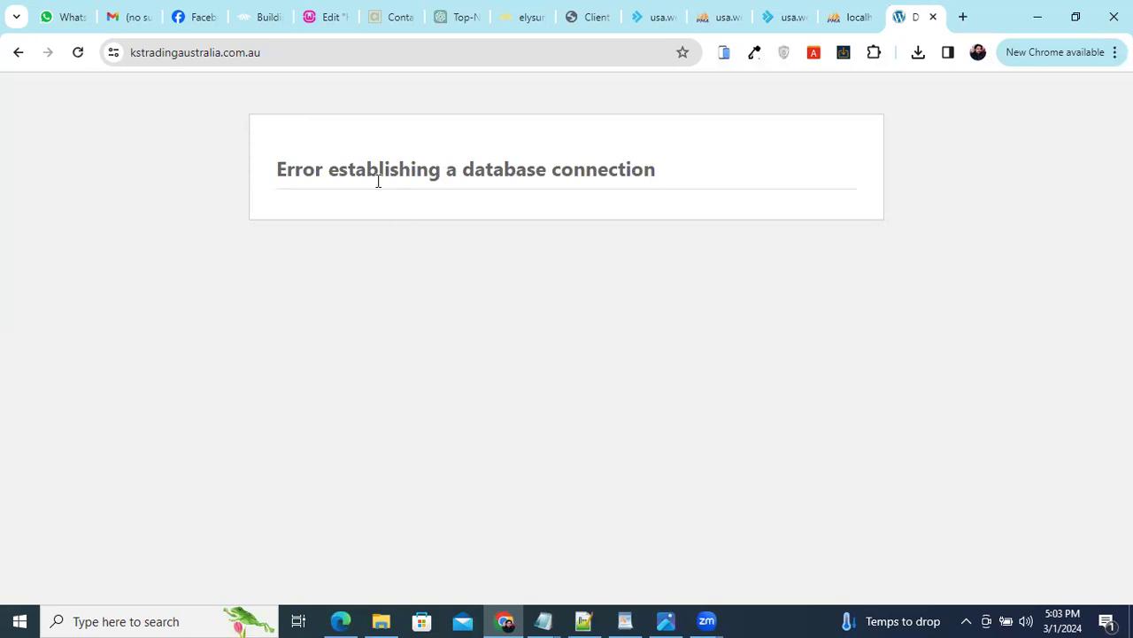
- Edit wp-config.php, replacing DB_NAME elysum and DB_USER root with kstradingaus_wp32
left_click(788, 21)
scroll(635, 287, "down", 2)
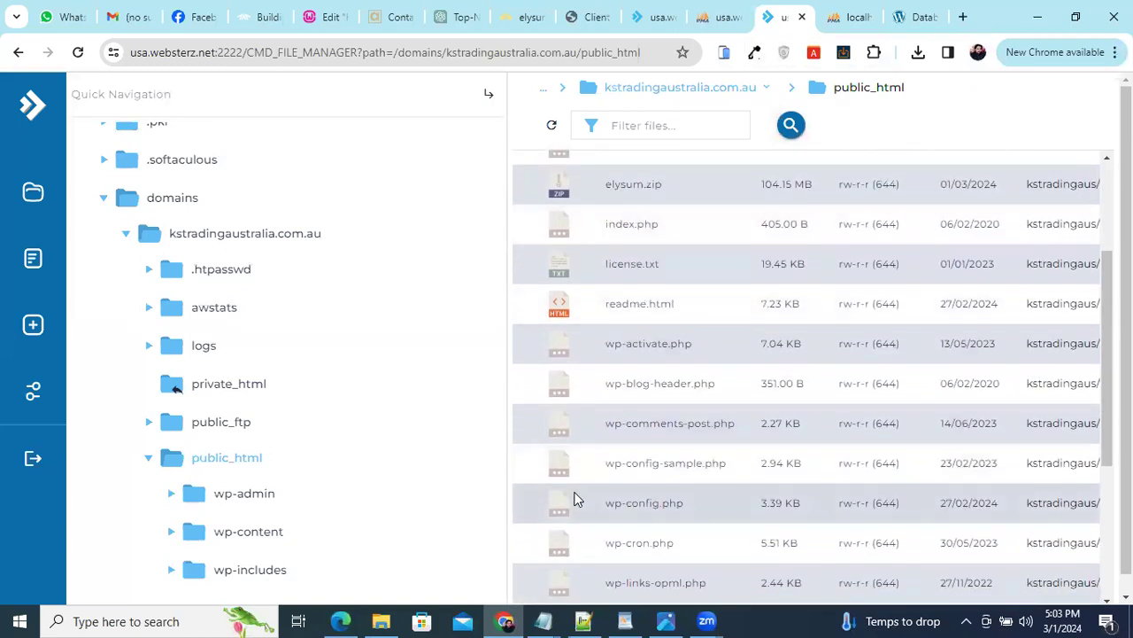
scroll(576, 498, "down", 1)
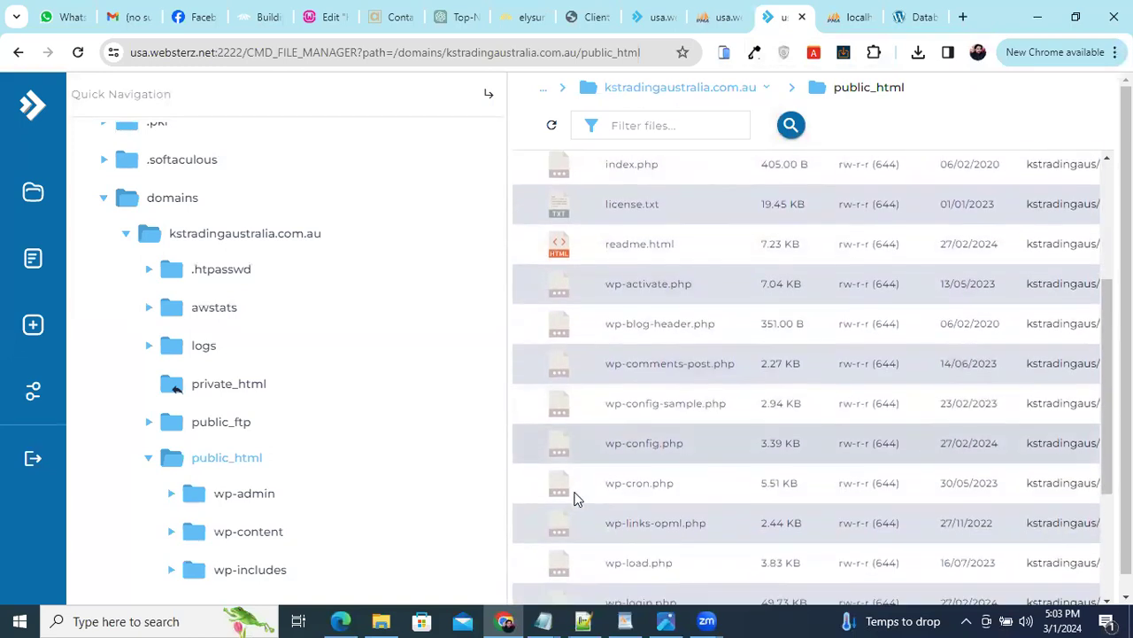
right_click(615, 452)
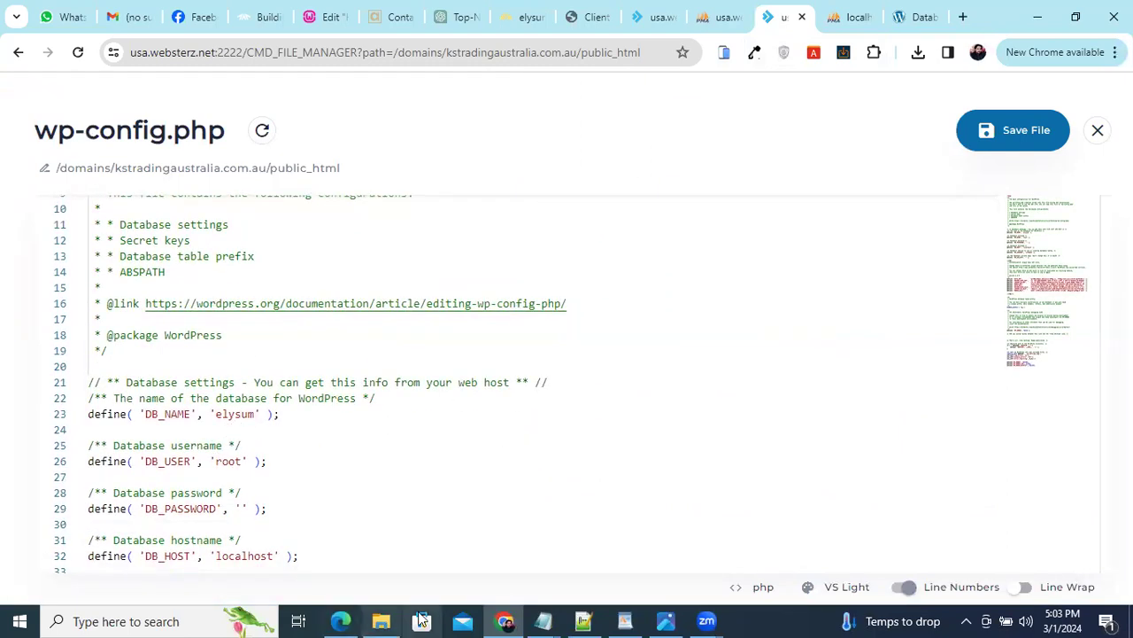
mouse_move(583, 619)
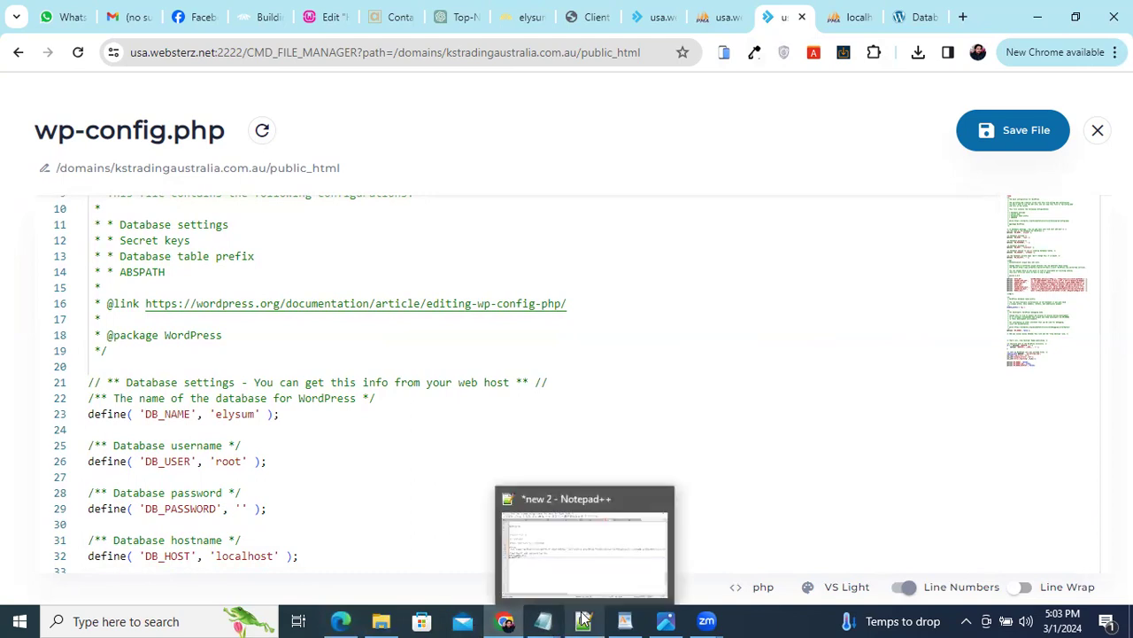
left_click(584, 621)
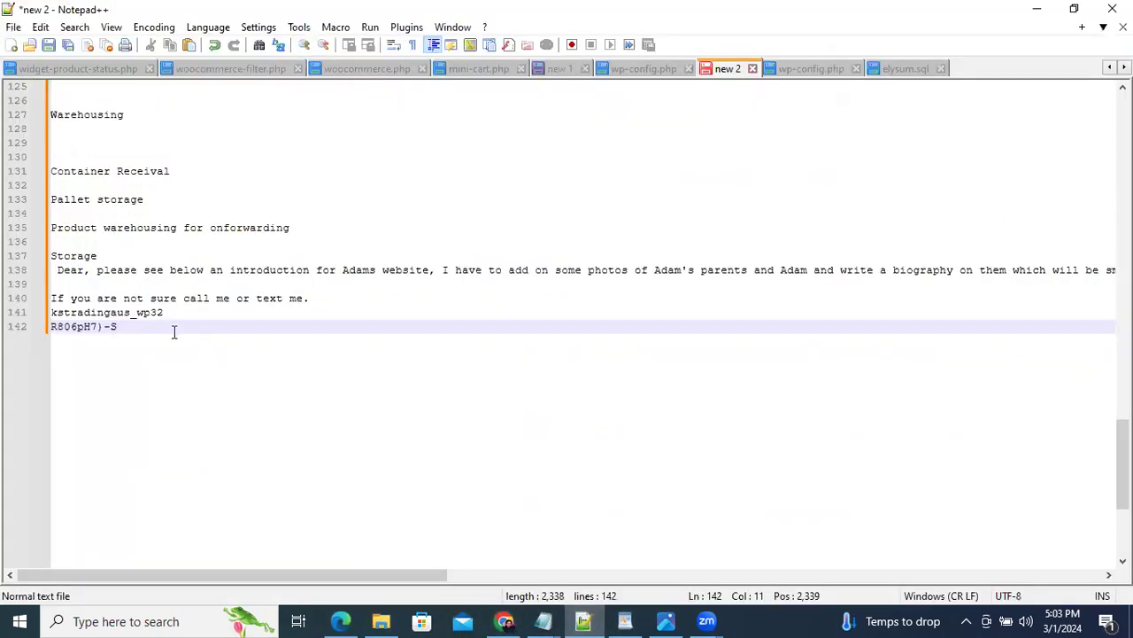
left_click_drag(169, 316, 36, 317)
key("ctrl+c")
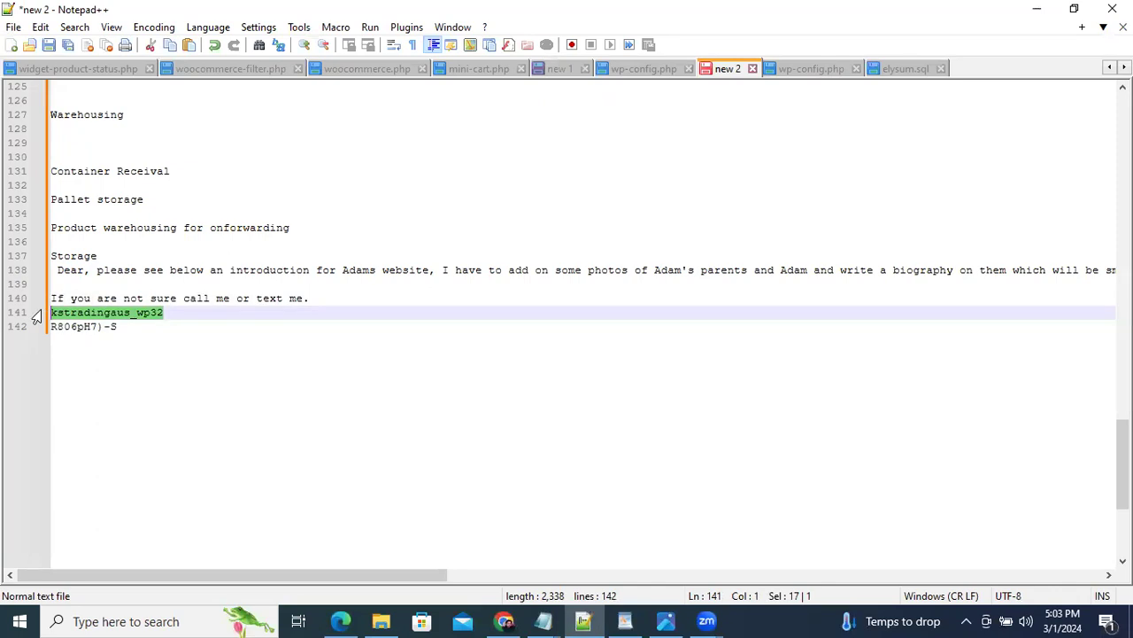
left_click(1027, 7)
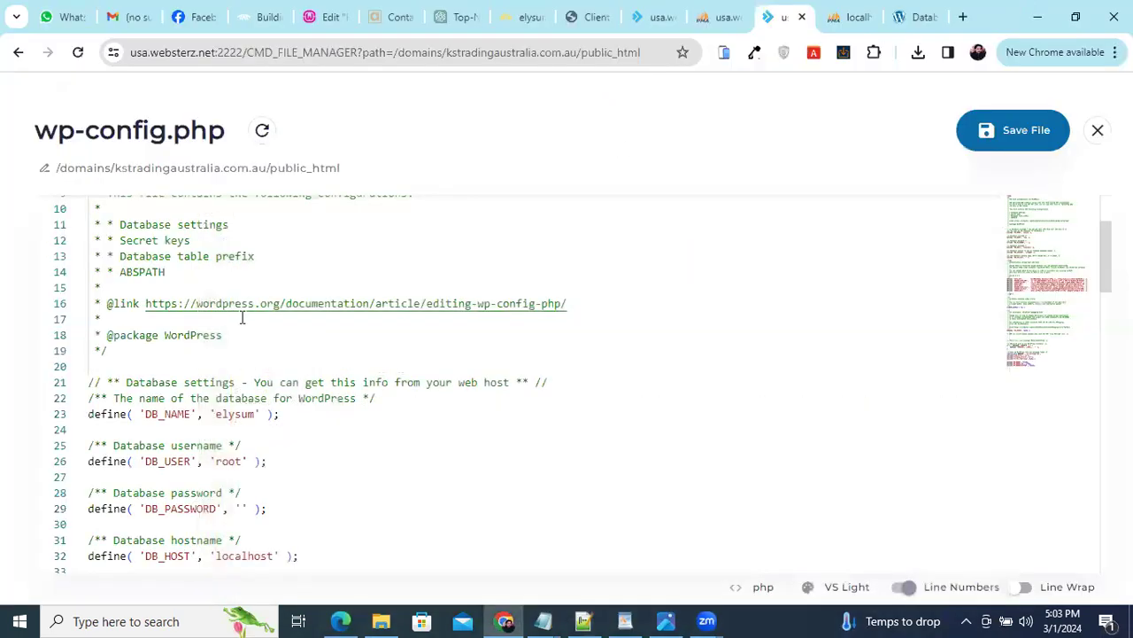
double_click(228, 415)
key("ctrl+v")
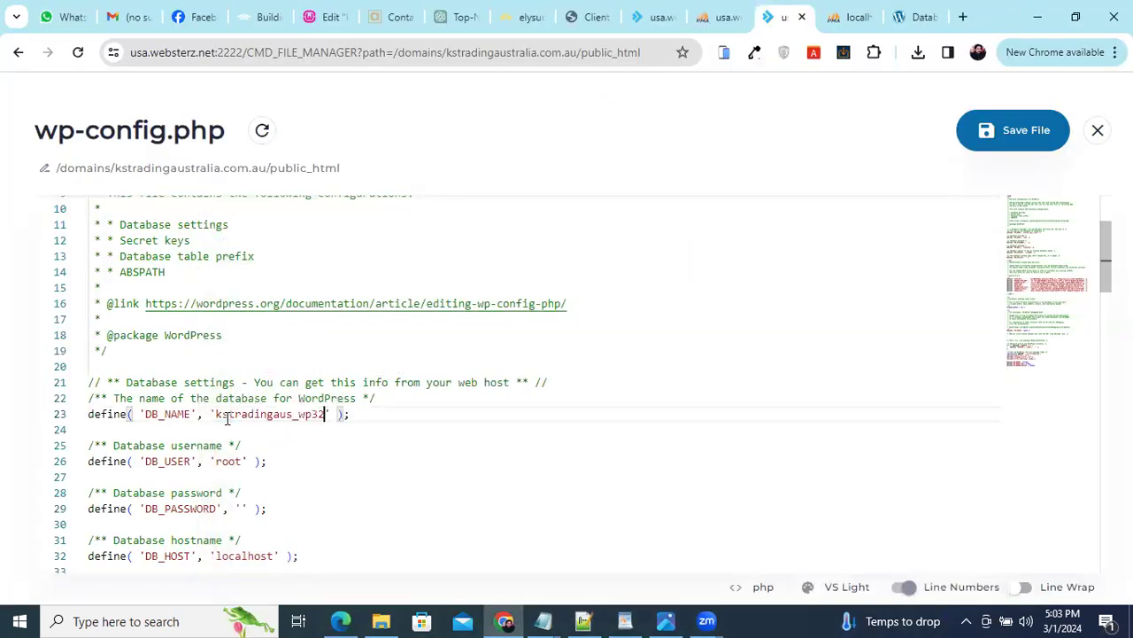
double_click(228, 460)
key("ctrl+v")
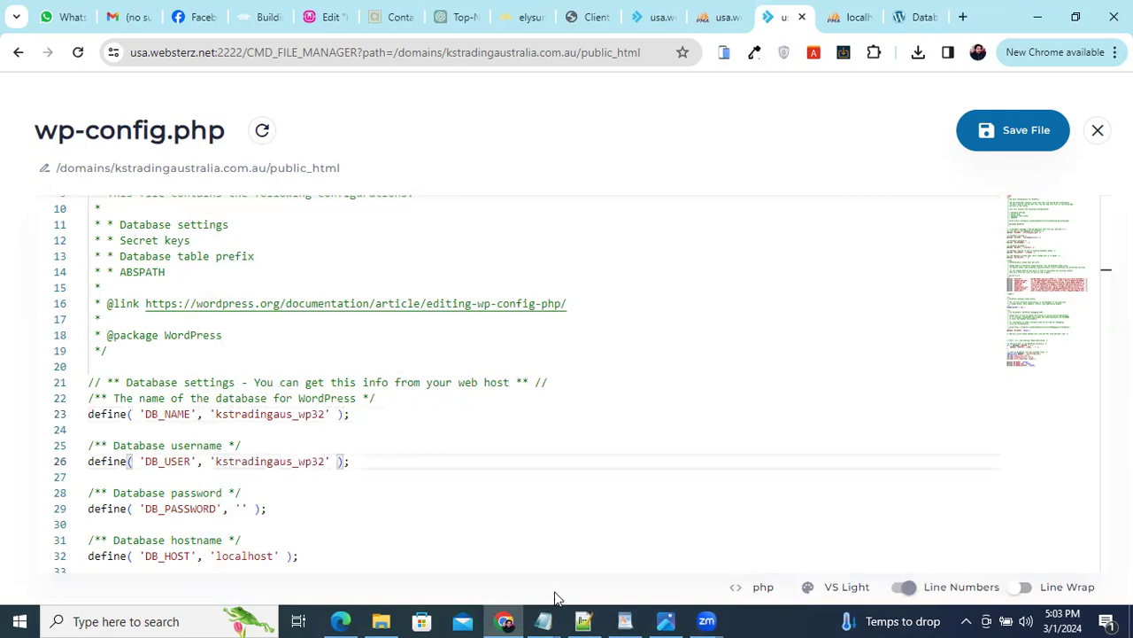
- Paste the saved database password into DB_PASSWORD and save wp-config.php
left_click(584, 621)
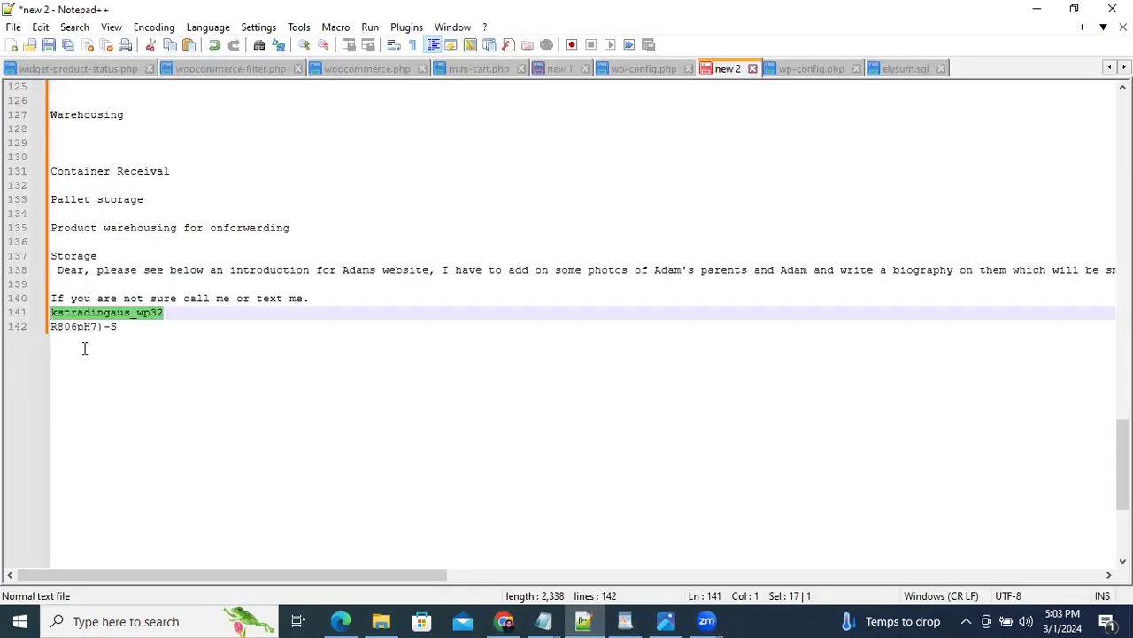
left_click_drag(125, 328, 48, 328)
key("ctrl+c")
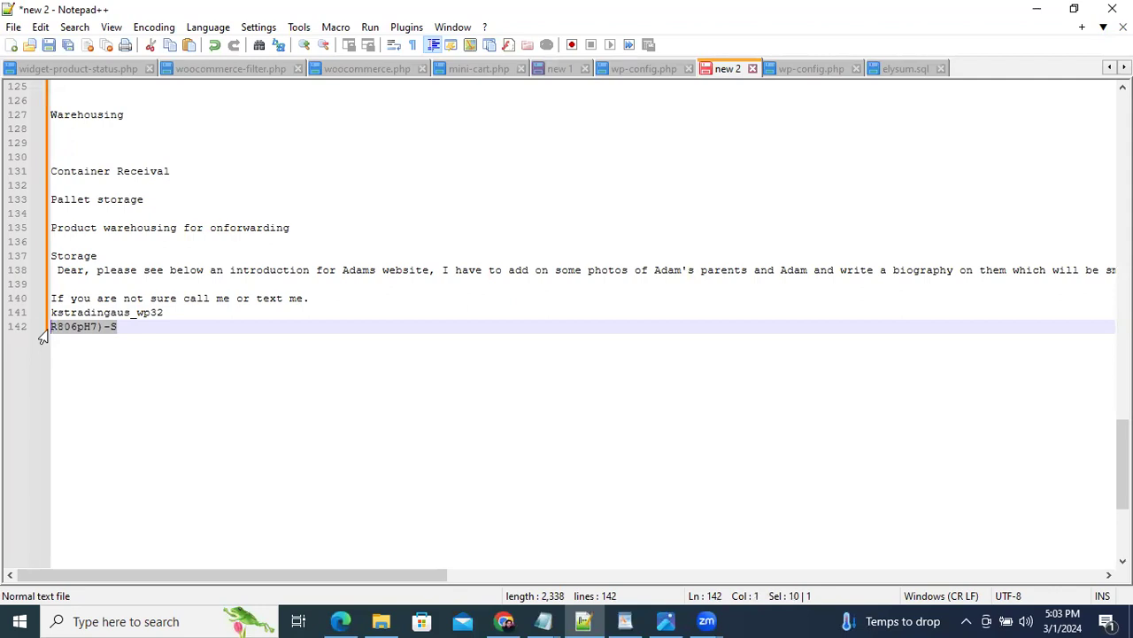
left_click(1037, 9)
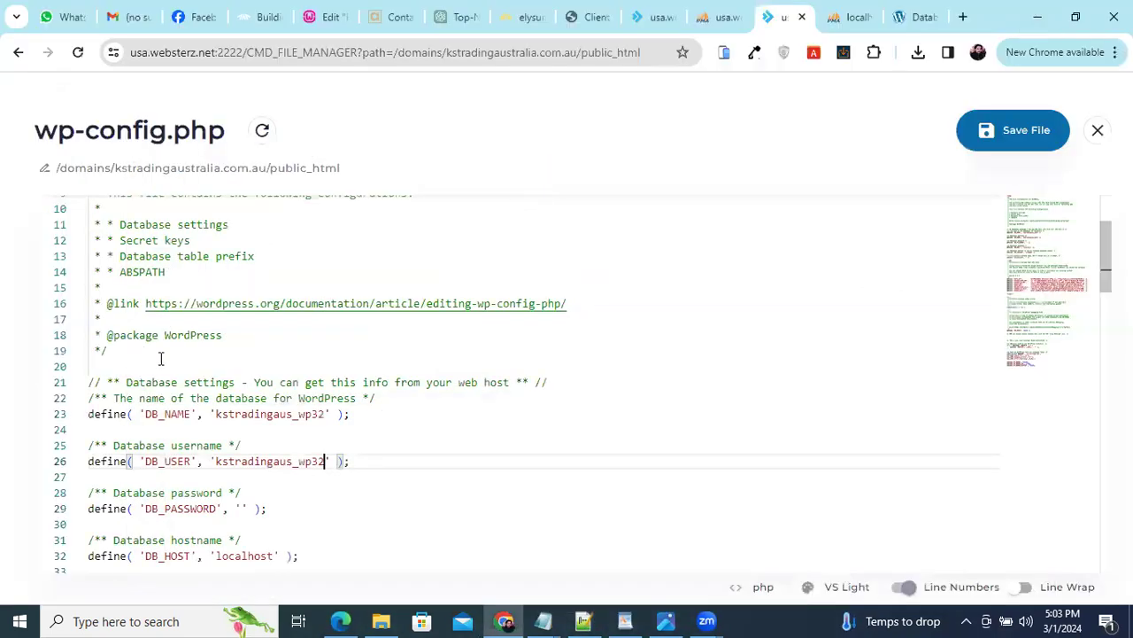
left_click(243, 508)
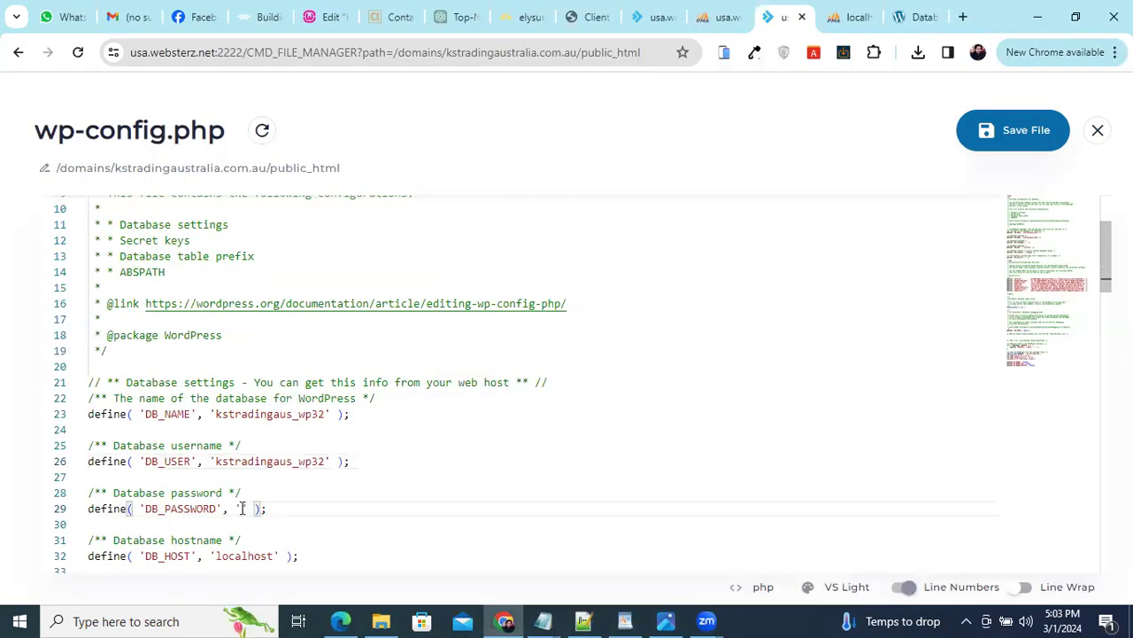
key("ctrl+v")
left_click(1022, 129)
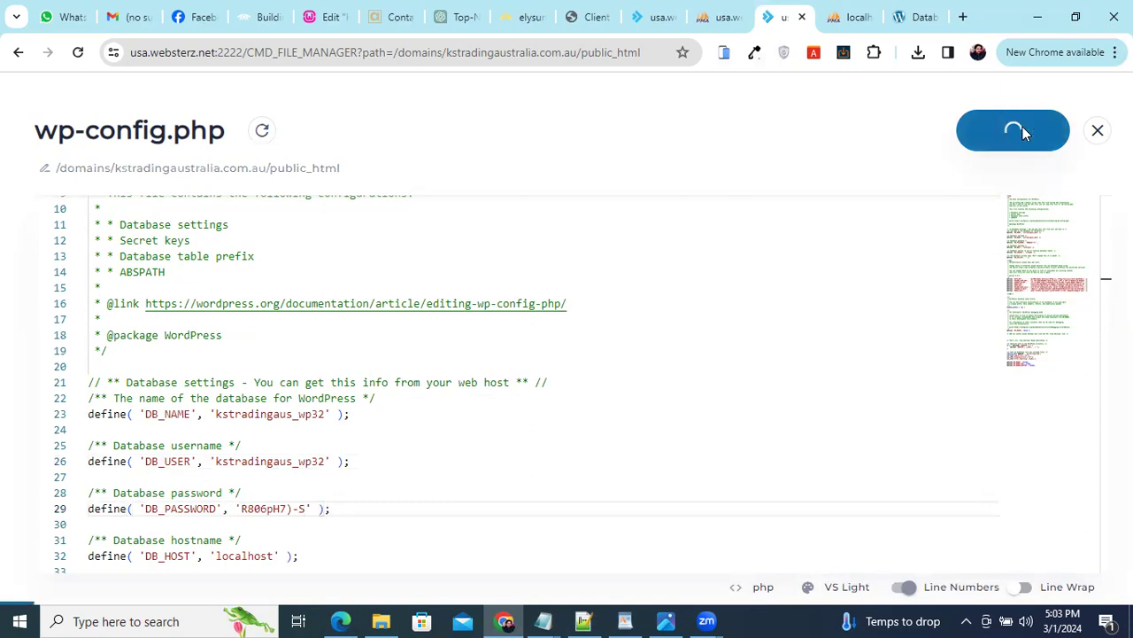
- Reload the live kstradingaus site and confirm the homepage loads without a database error
left_click(921, 27)
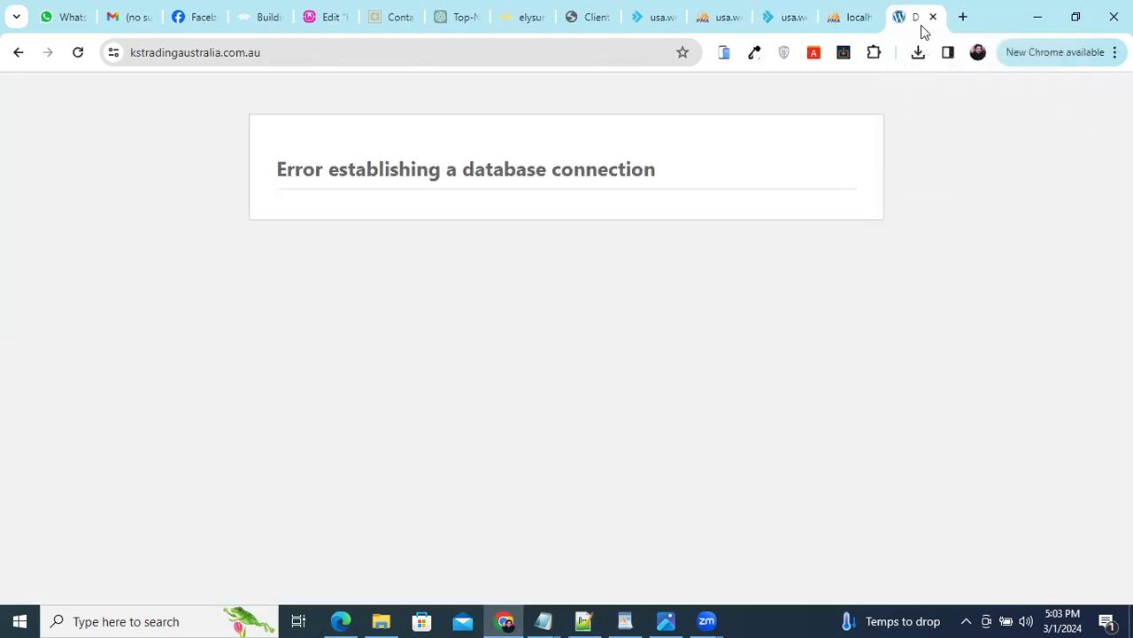
left_click(80, 53)
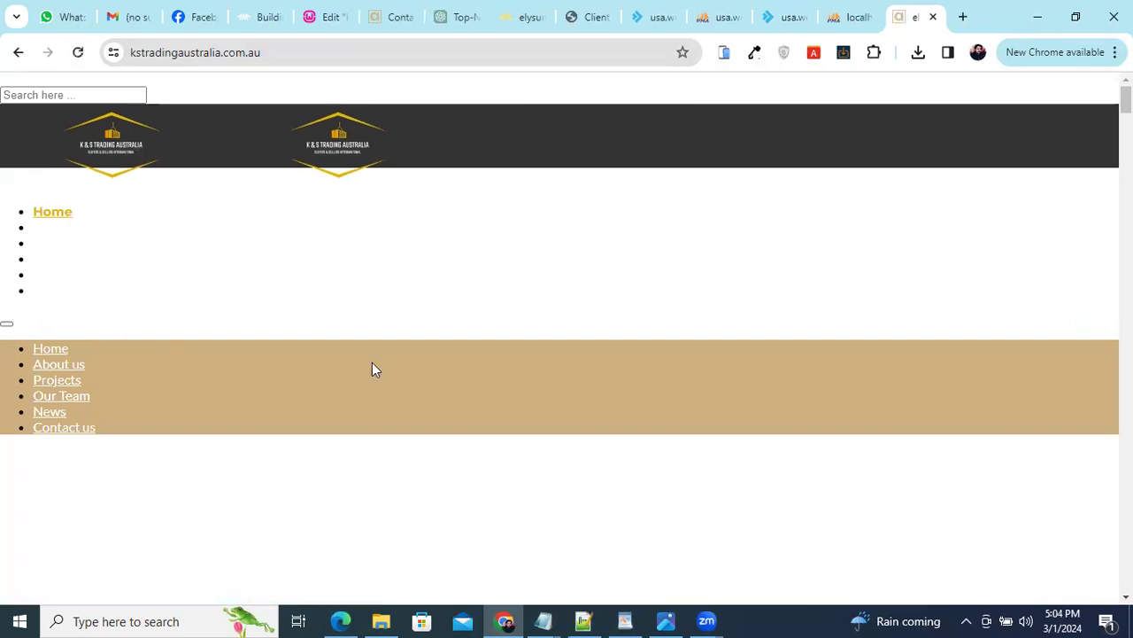
scroll(372, 369, "down", 3)
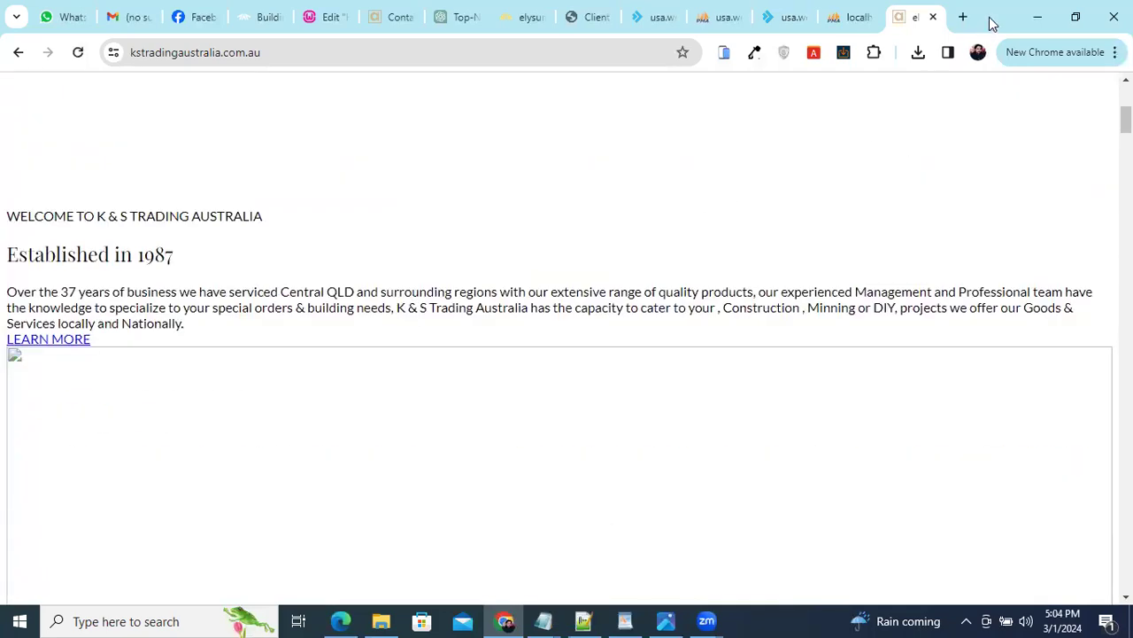
key("ctrl+shift+Tab")
key("ctrl+shift+Tab")
key("ctrl+shift+Tab")
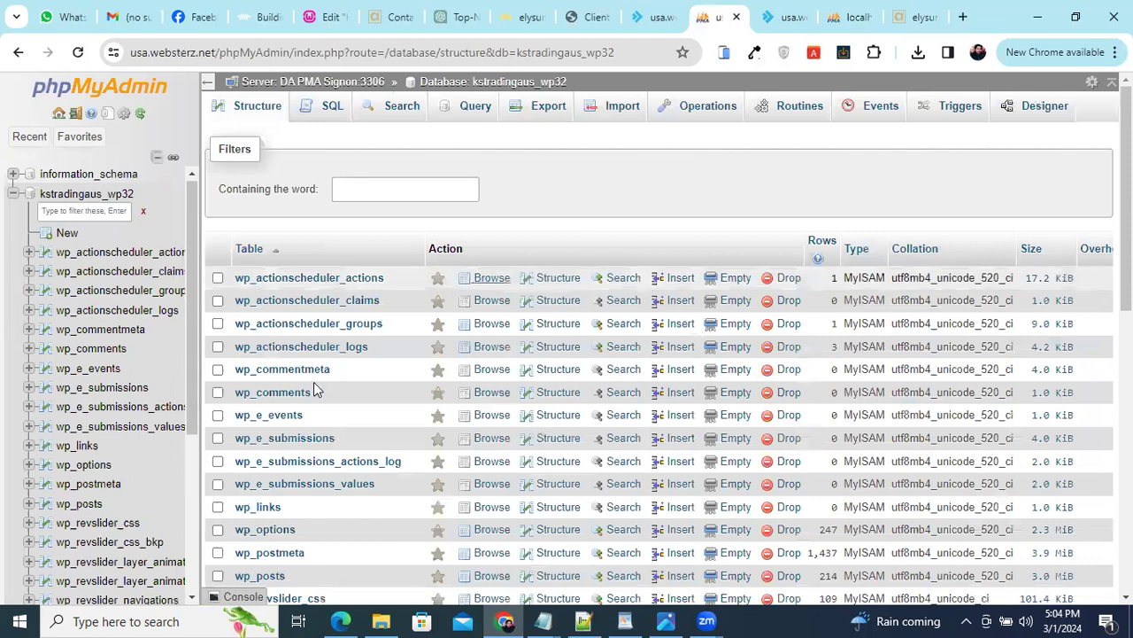
- Browse the wp_options table to view the siteurl and home values
scroll(314, 391, "down", 2)
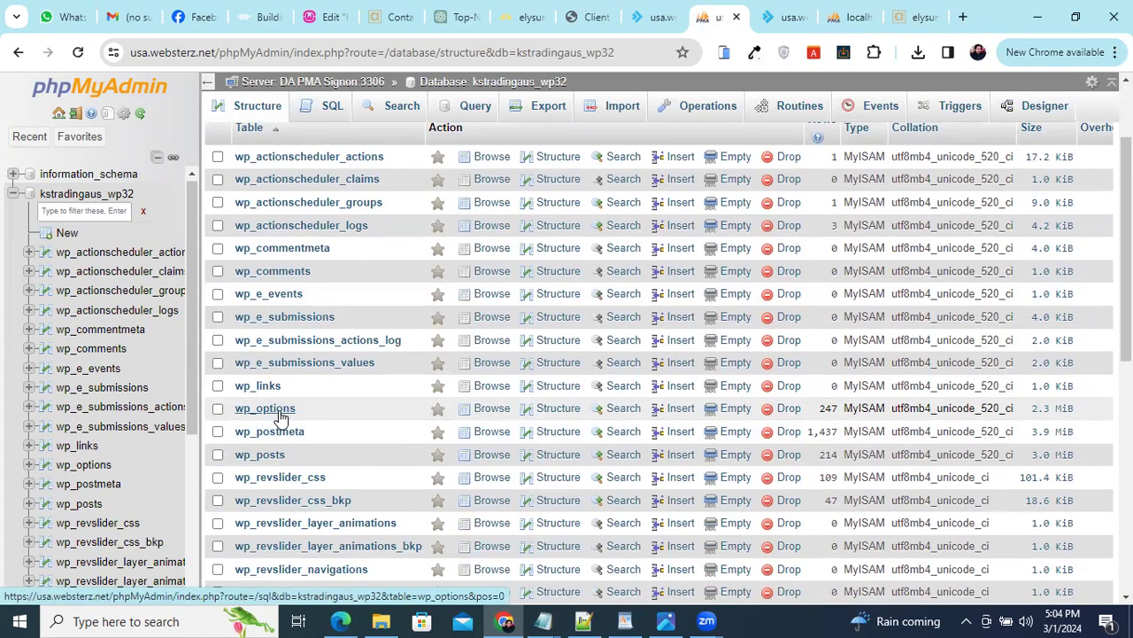
left_click(265, 408)
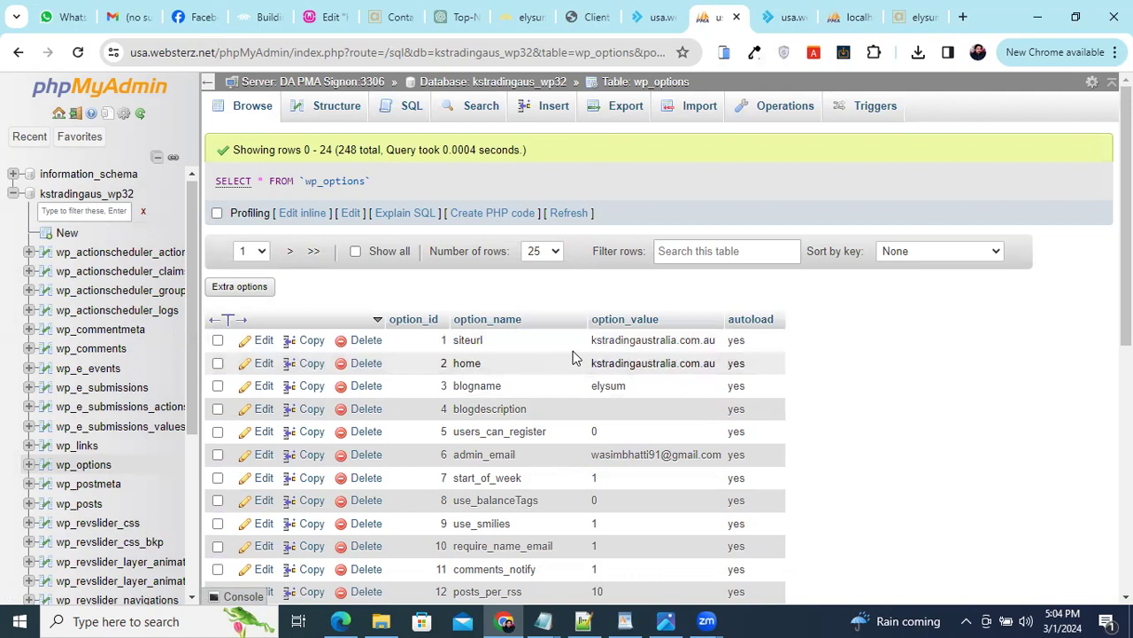
- Switch to the live site tab and inspect the unstyled page and error message
left_click(924, 34)
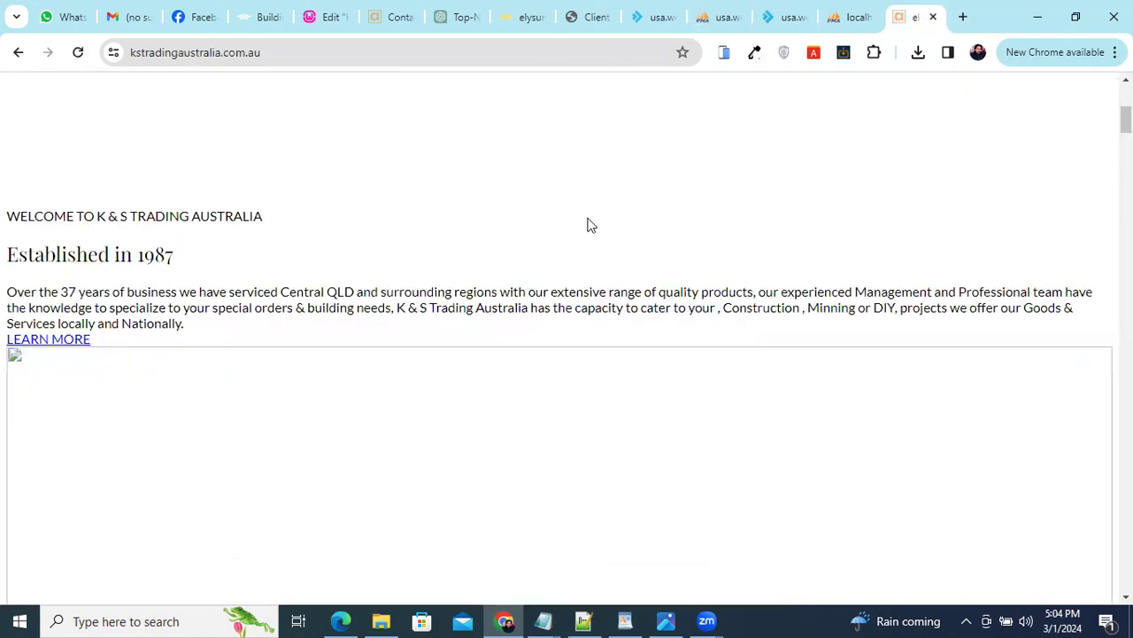
key("ctrl+l")
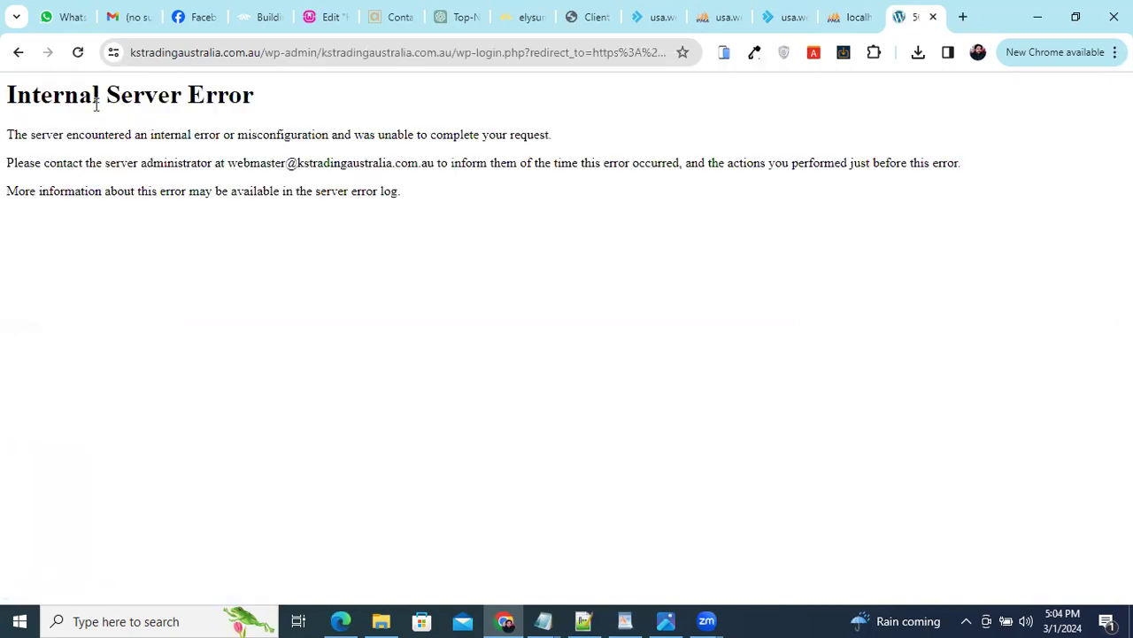
left_click_drag(7, 92, 403, 207)
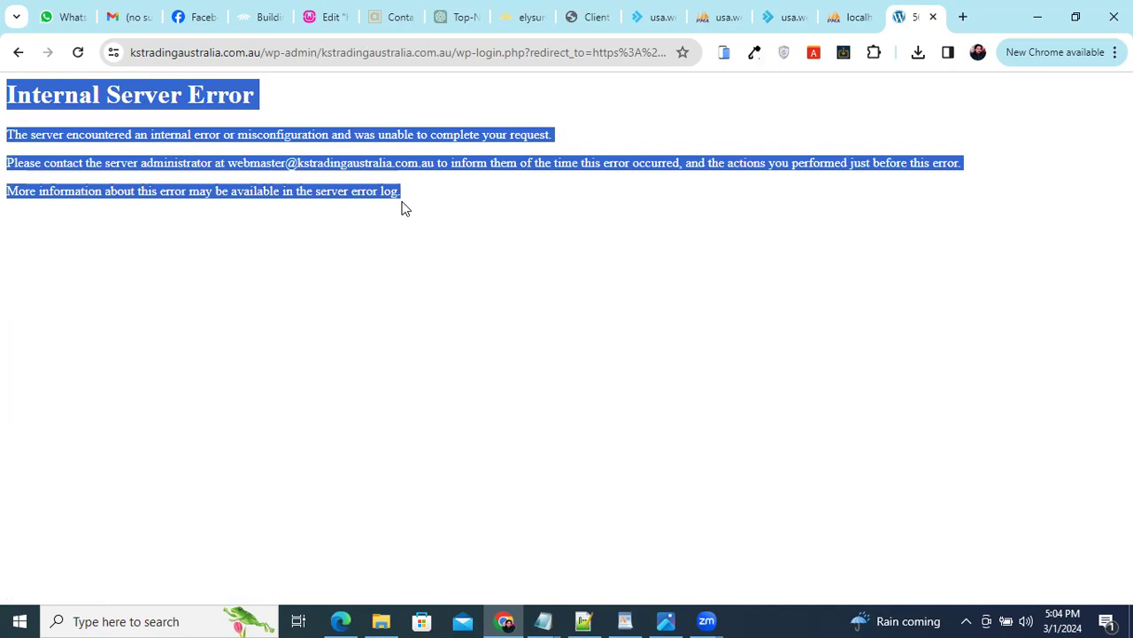
left_click(438, 191)
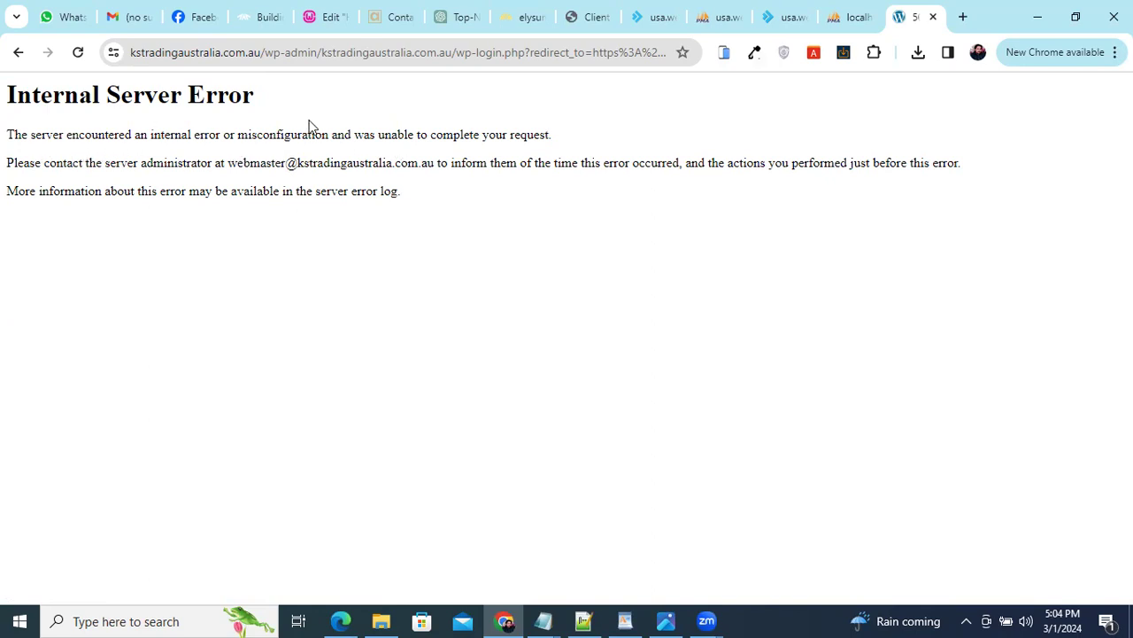
- Trim the duplicated address down to /wp-admin and load it, which returns an Internal Server Error
left_click(321, 53)
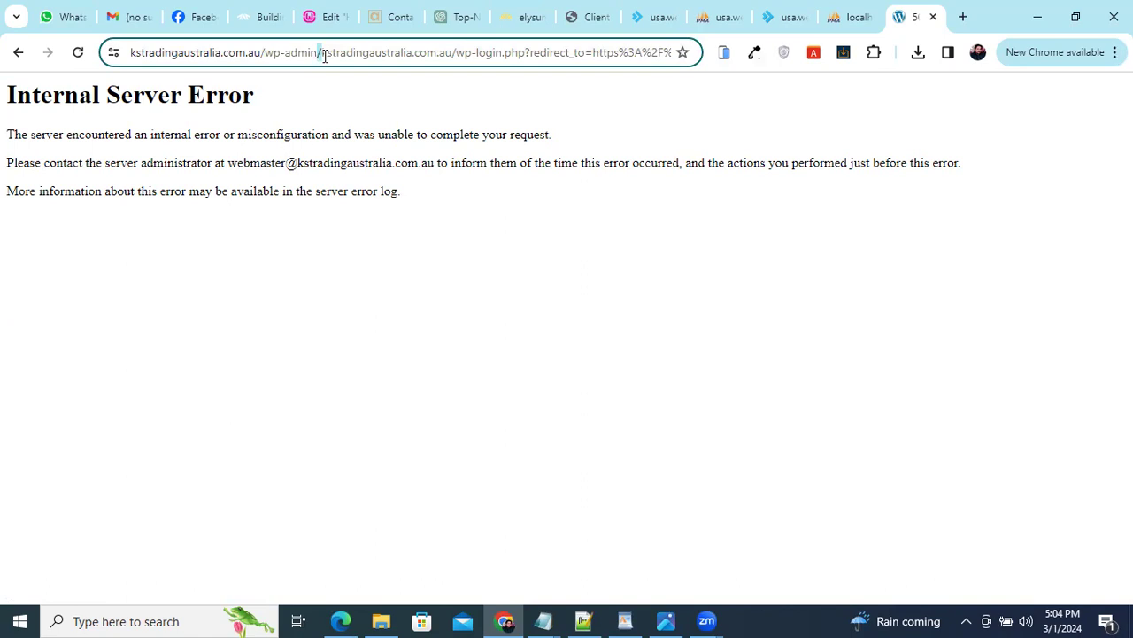
left_click_drag(320, 53, 683, 53)
key("BackSpace")
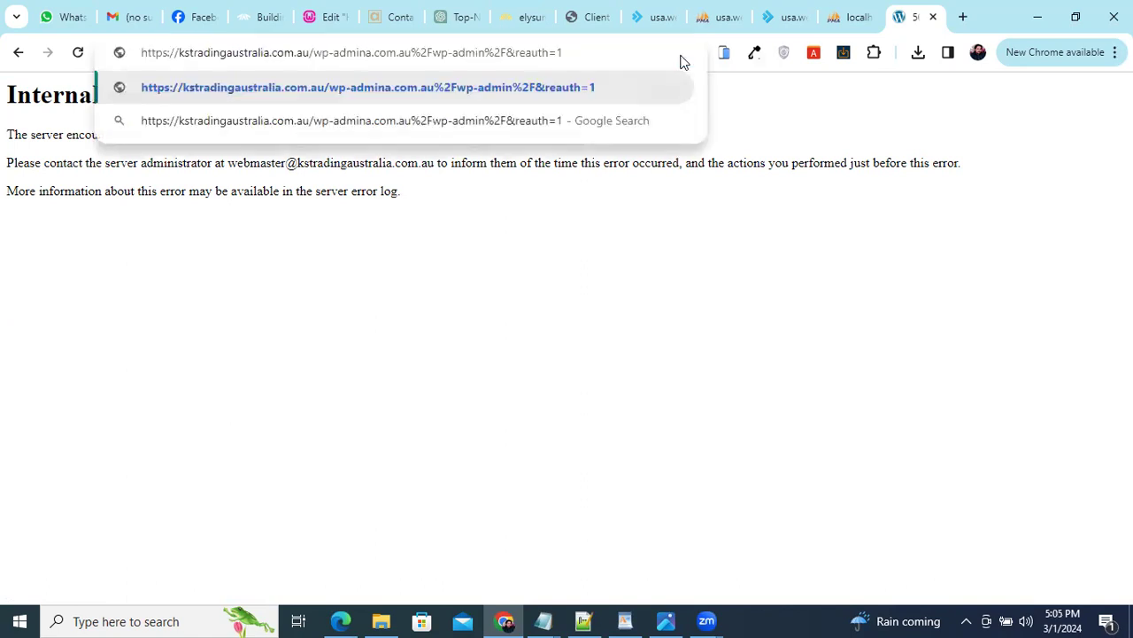
left_click_drag(564, 61, 366, 64)
key("BackSpace")
key("Return")
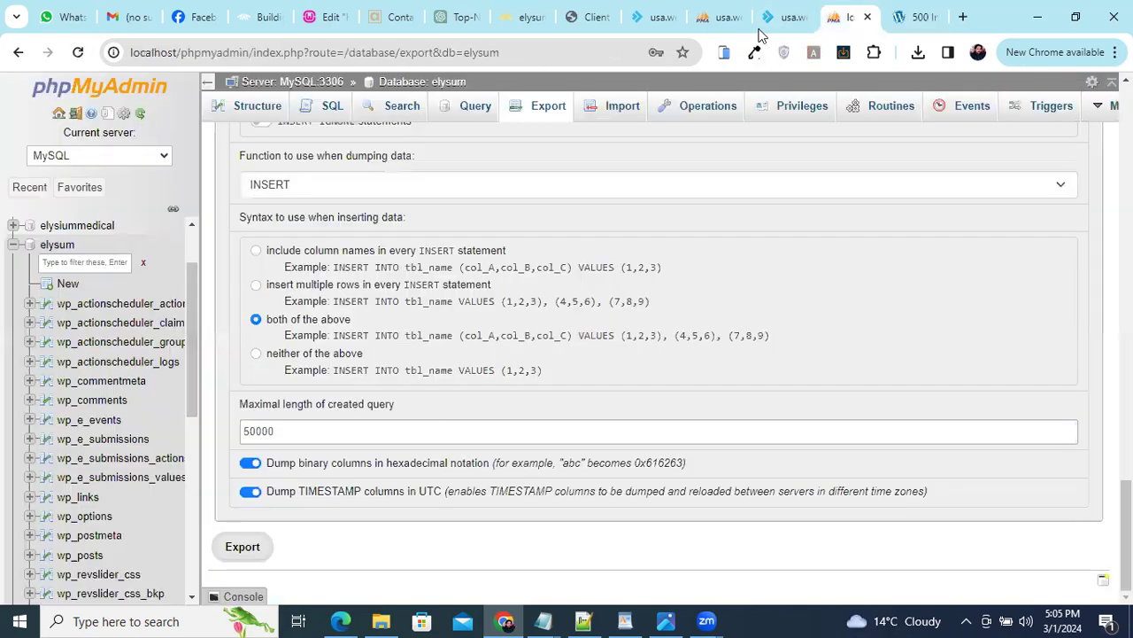
- Browse the local wp_options table for comparison, then return to the live wp_options
key("ctrl+Page_Up")
scroll(93, 545, "down", 1)
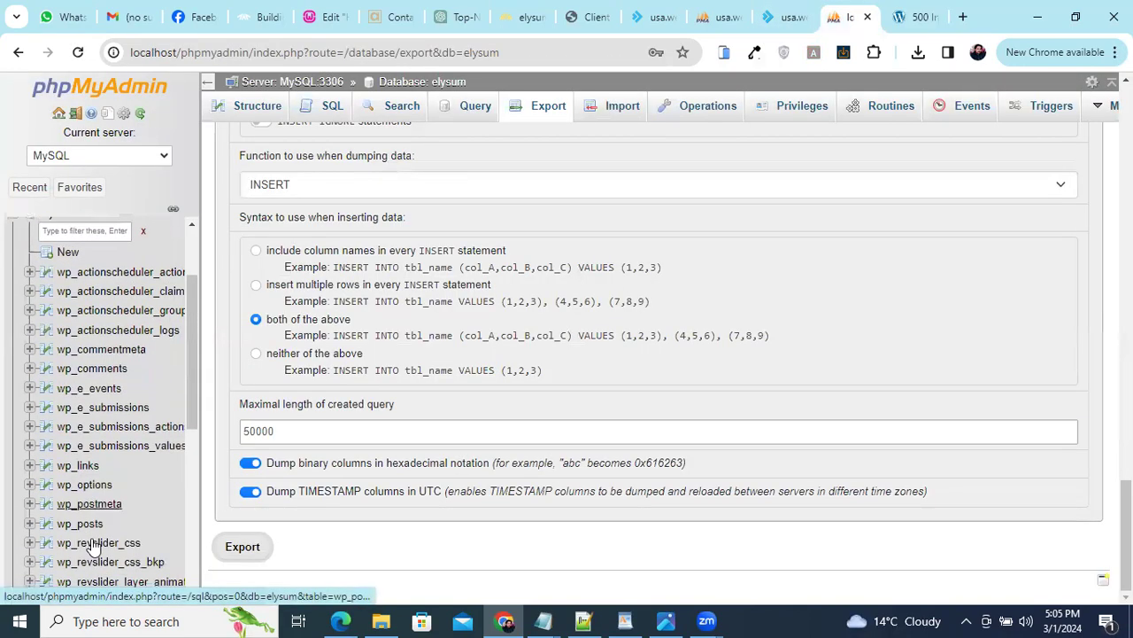
left_click(101, 487)
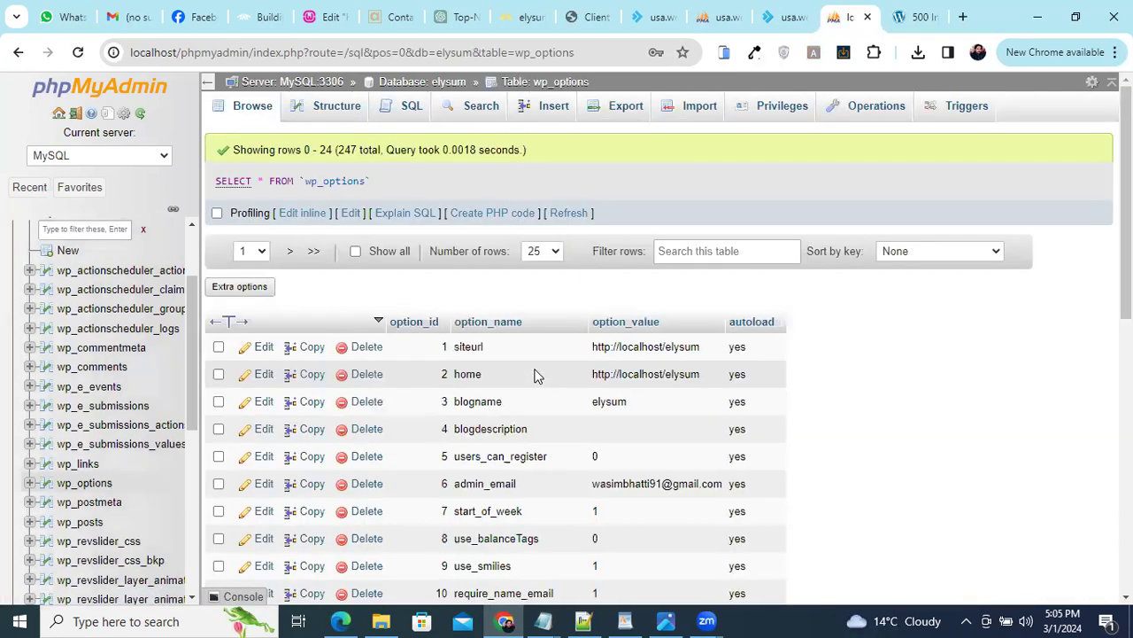
left_click(721, 17)
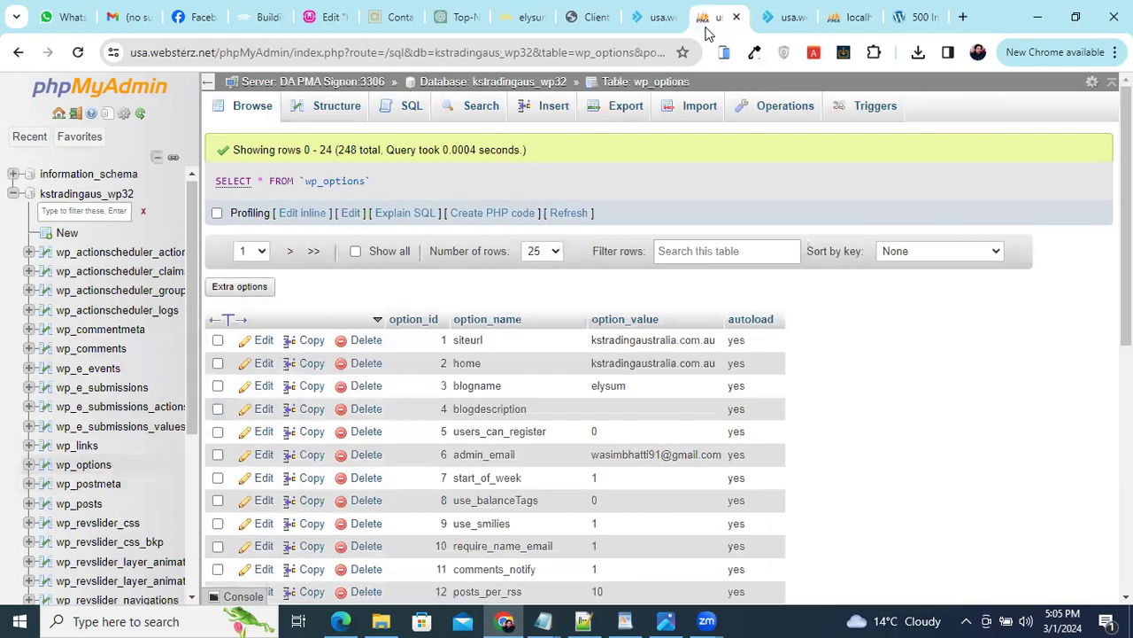
double_click(651, 341)
left_click_drag(670, 343, 600, 341)
left_click(596, 341)
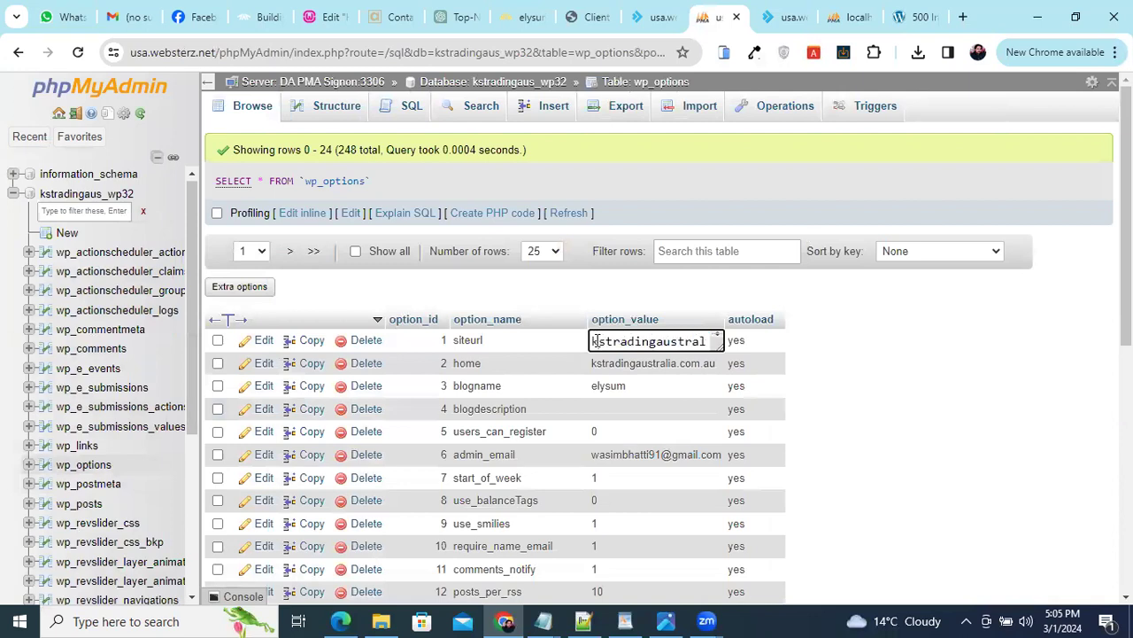
type("https")
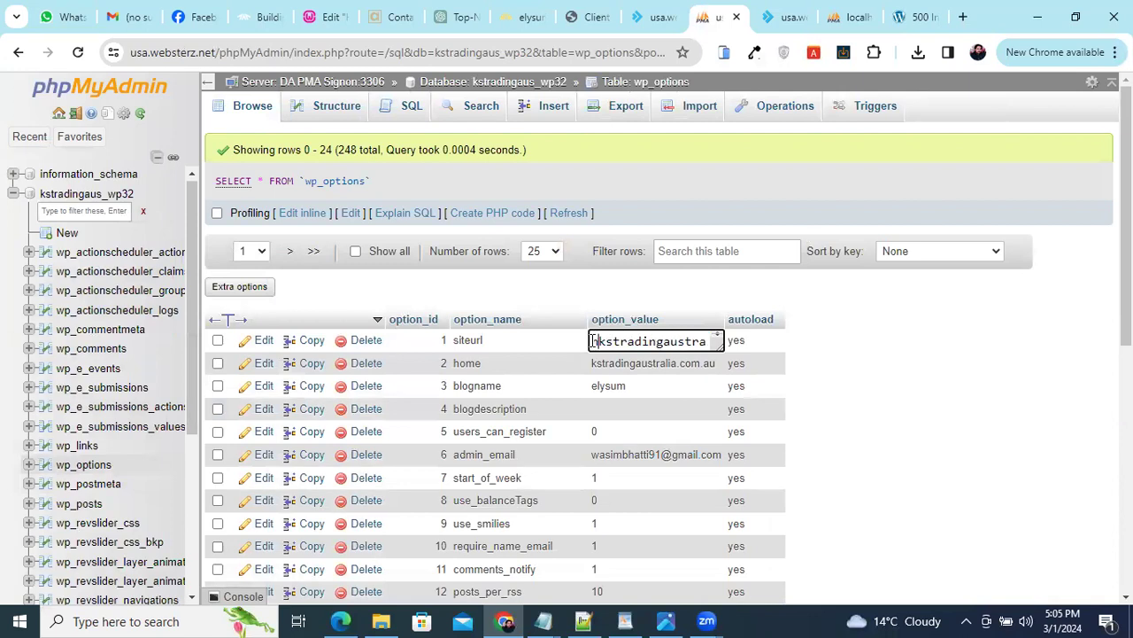
type("://")
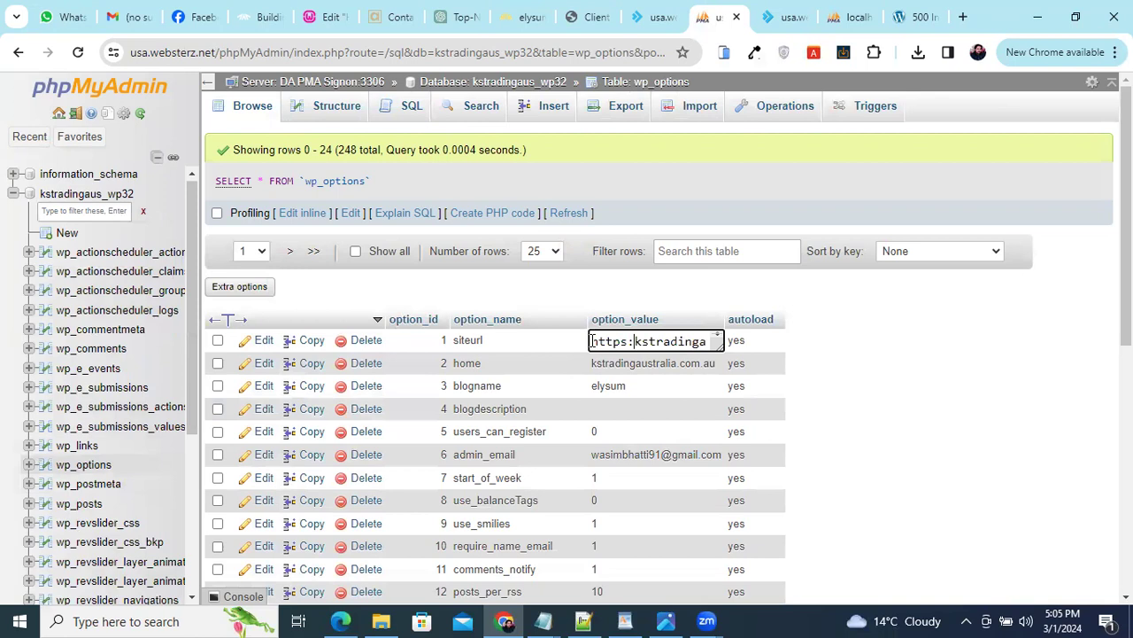
triple_click(612, 342)
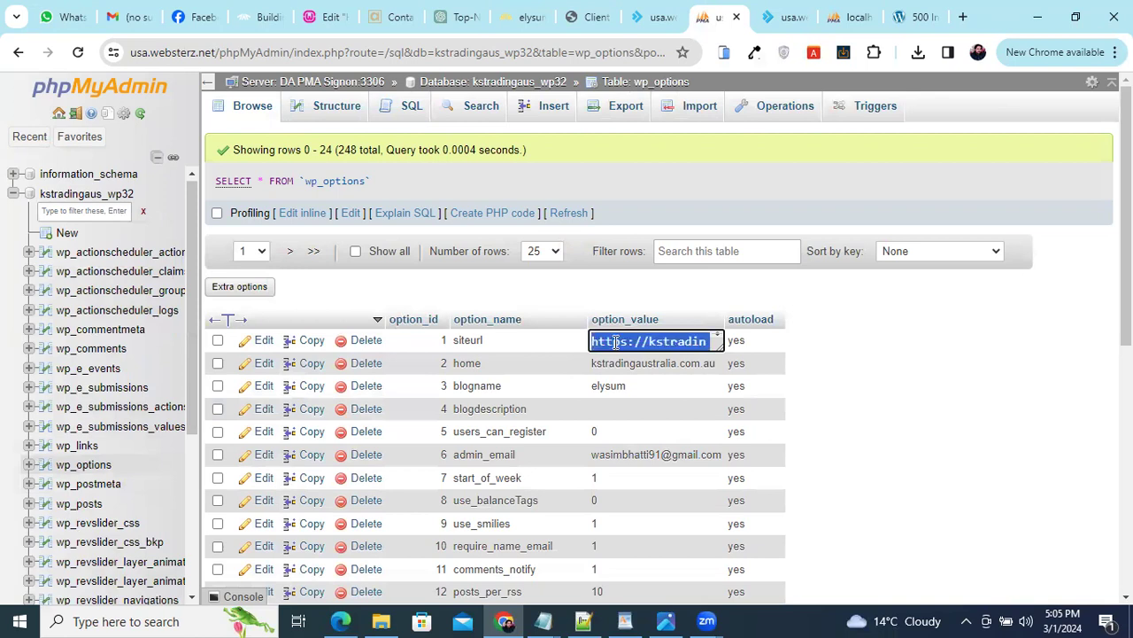
left_click(643, 357)
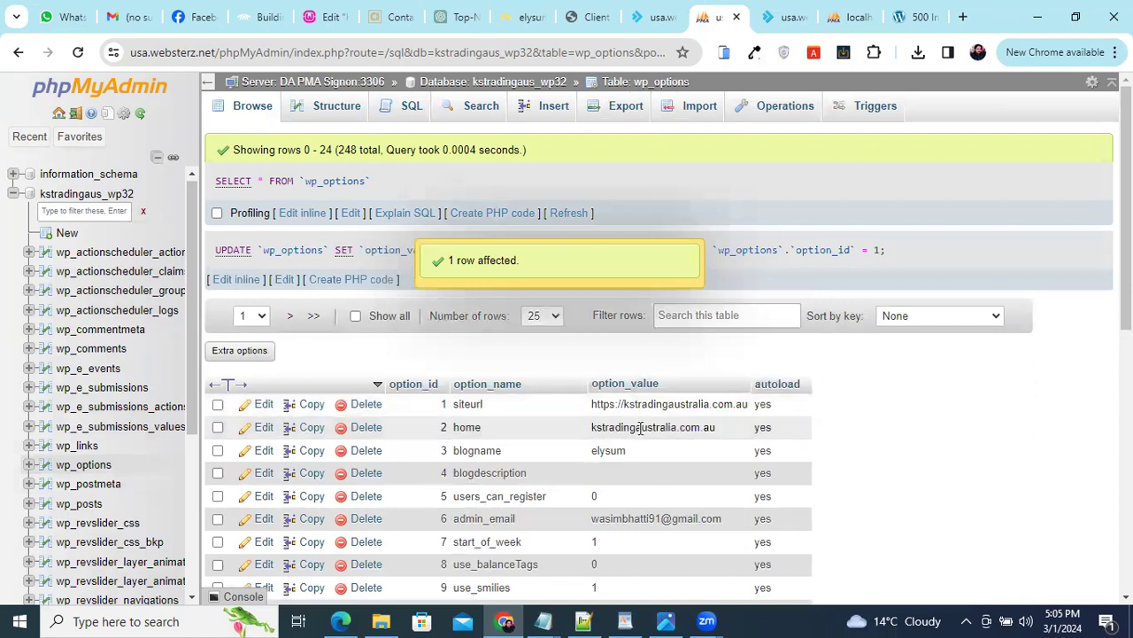
double_click(641, 427)
key("ctrl+a")
key("ctrl+v")
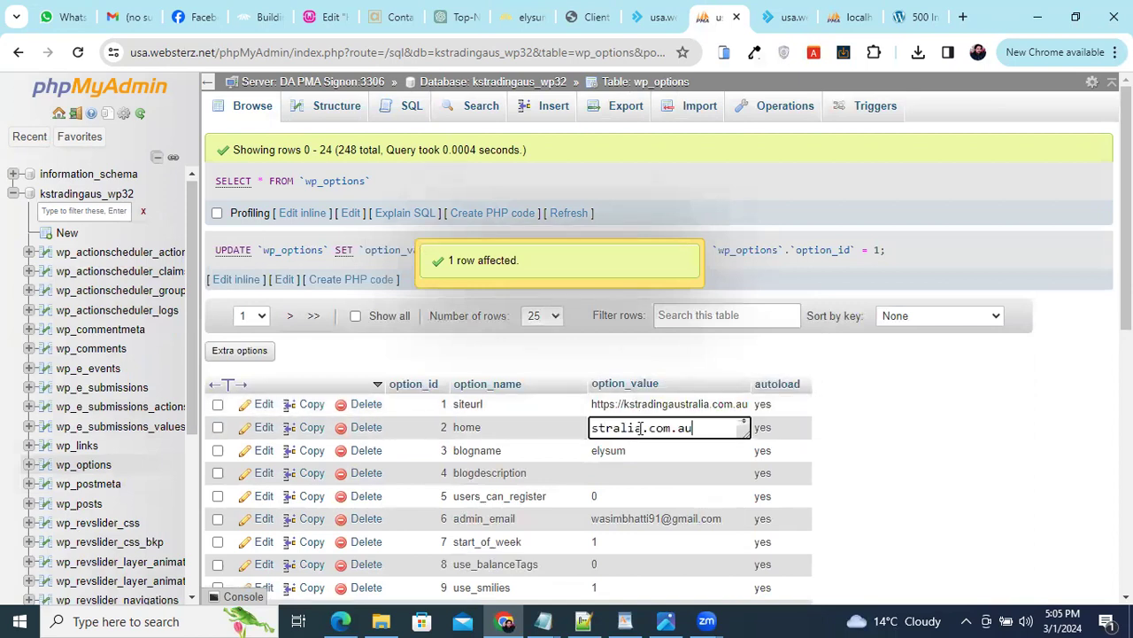
key("Return")
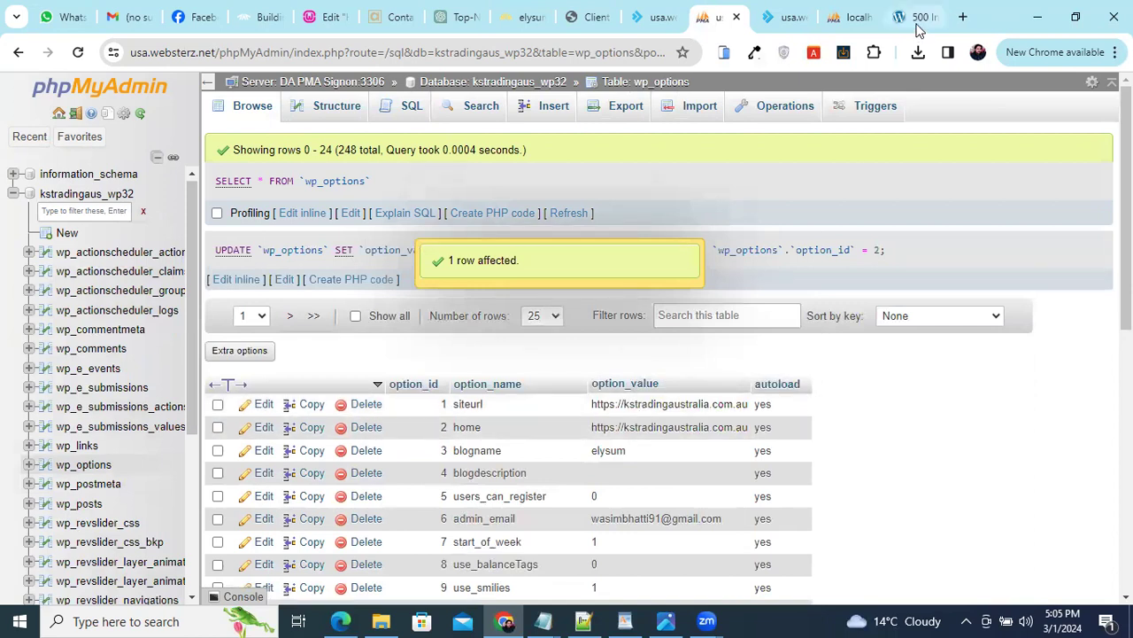
- Go back to the Internal Server Error tab and select its address
left_click(921, 17)
left_click_drag(268, 57, 682, 53)
left_click(682, 53)
- Load the kstradingaustralia.com.au home page from the address bar
left_click(584, 55)
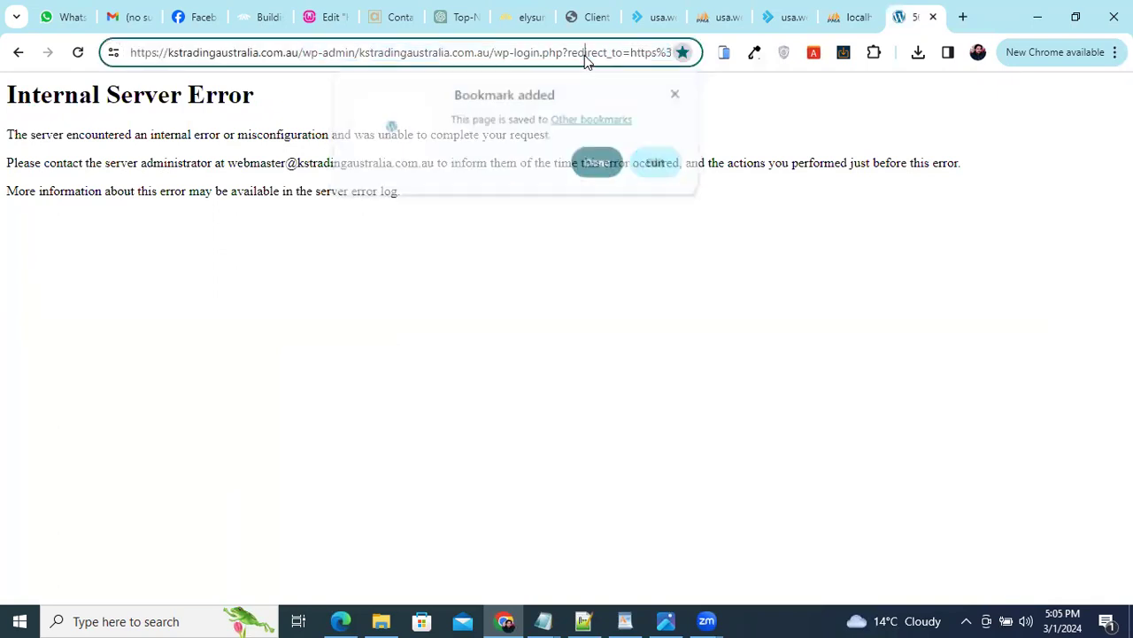
key("BackSpace")
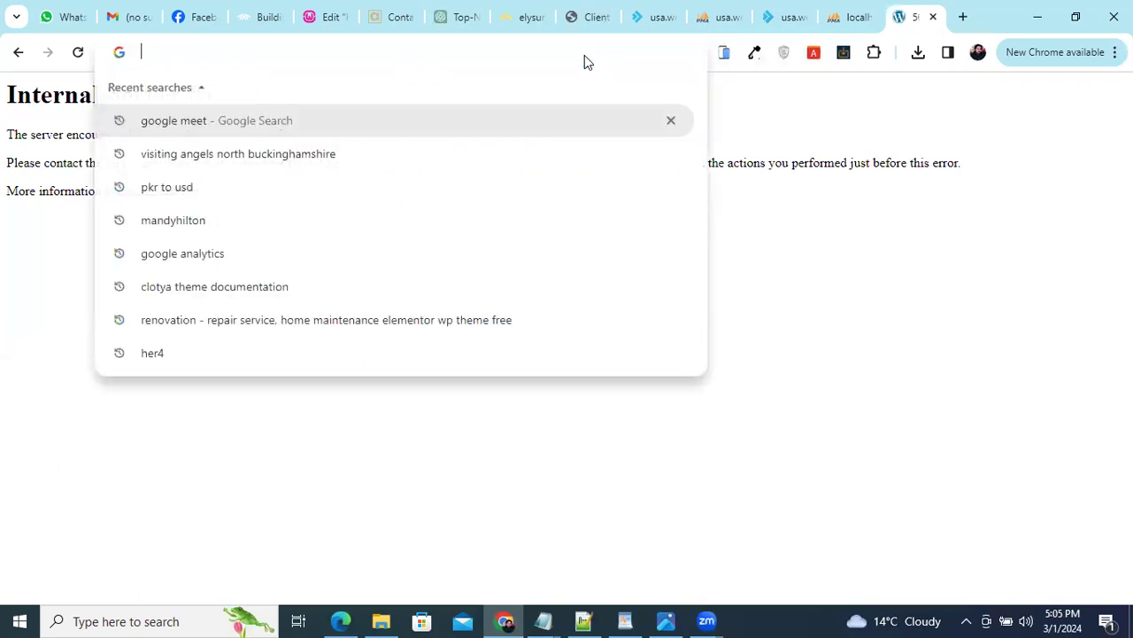
type("k")
key("Return")
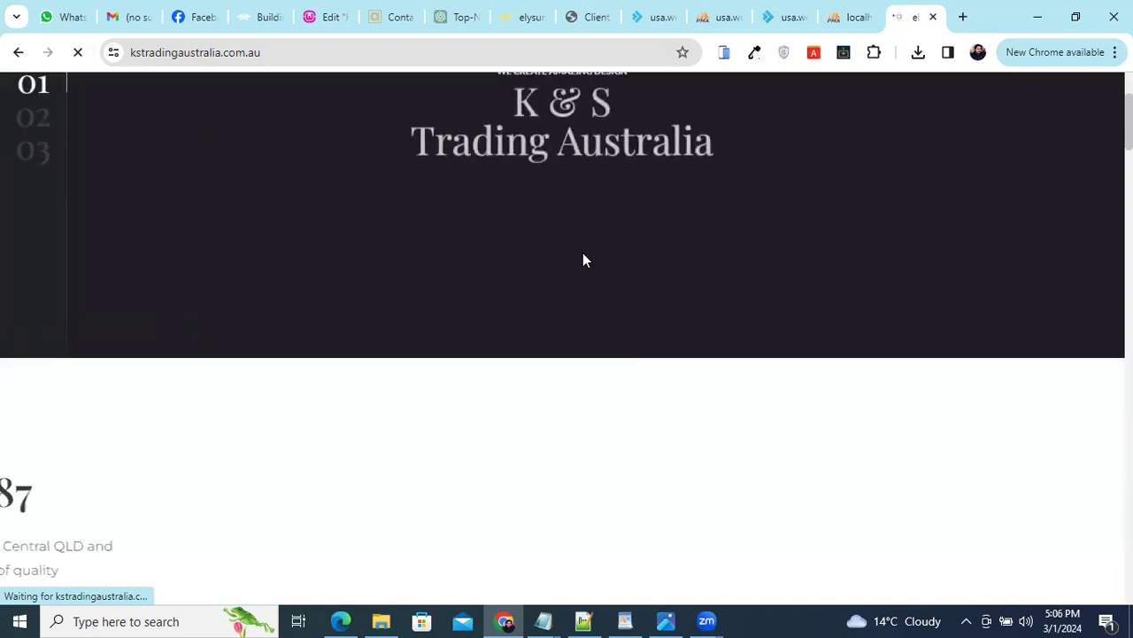
- Scroll through the home page to confirm header, testimonials, posts and footer render styled
scroll(583, 259, "down", 8)
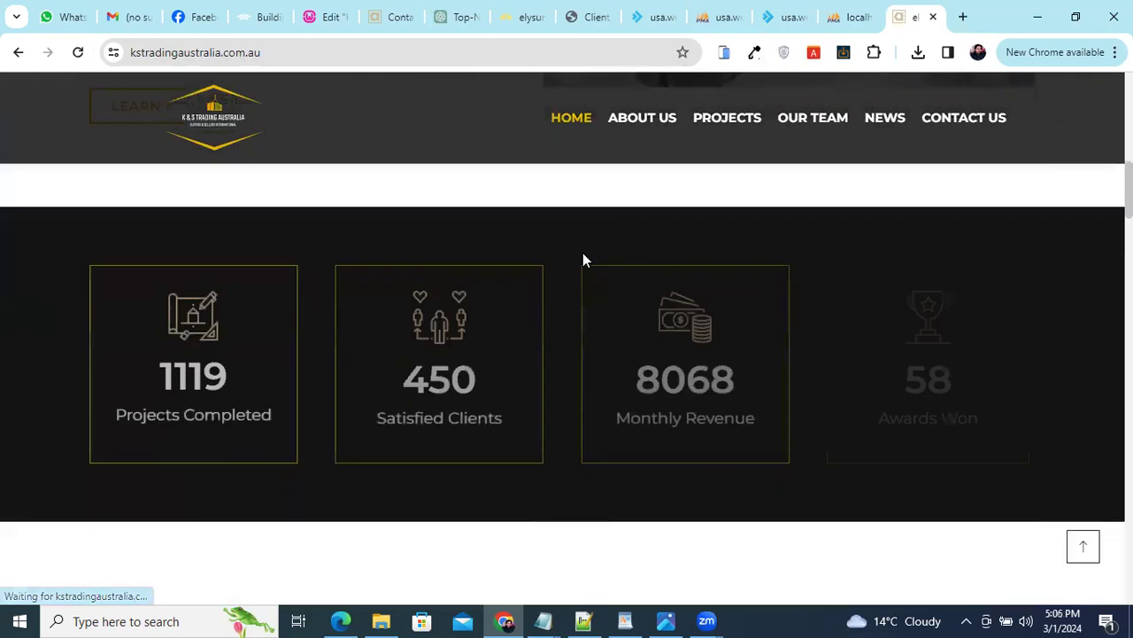
scroll(583, 253, "down", 12)
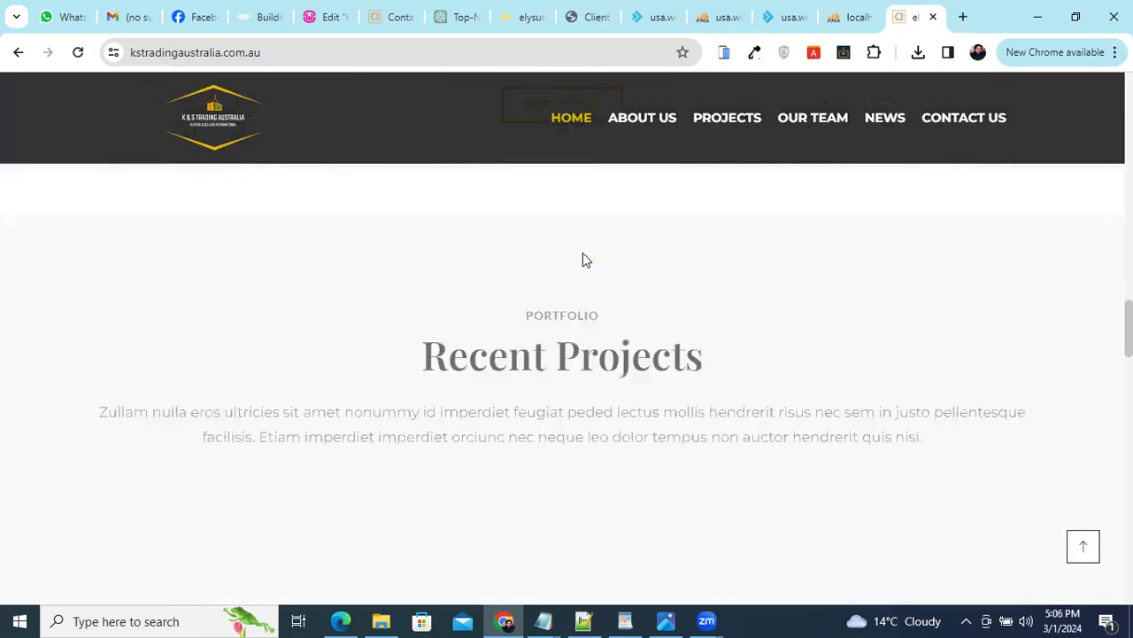
scroll(584, 252, "down", 15)
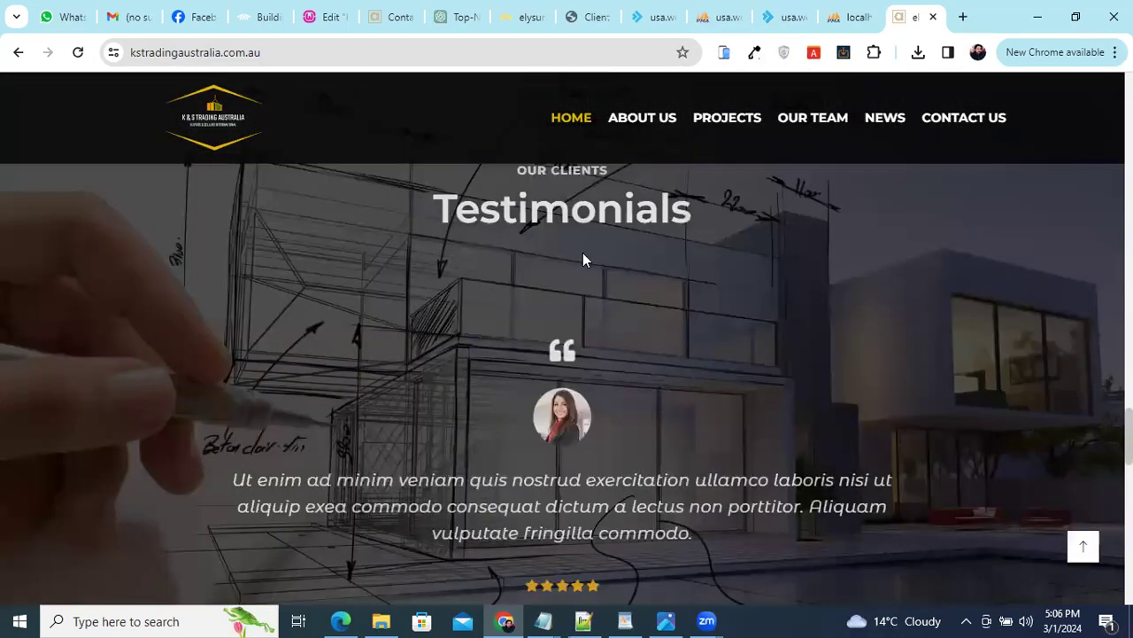
scroll(583, 256, "down", 15)
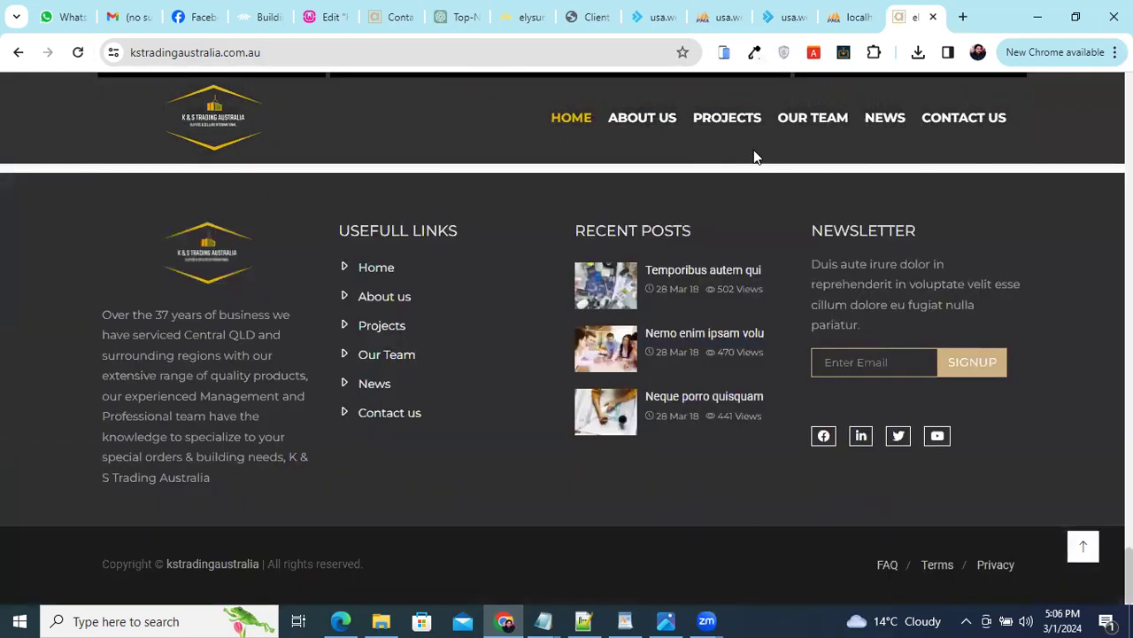
scroll(595, 417, "up", 4)
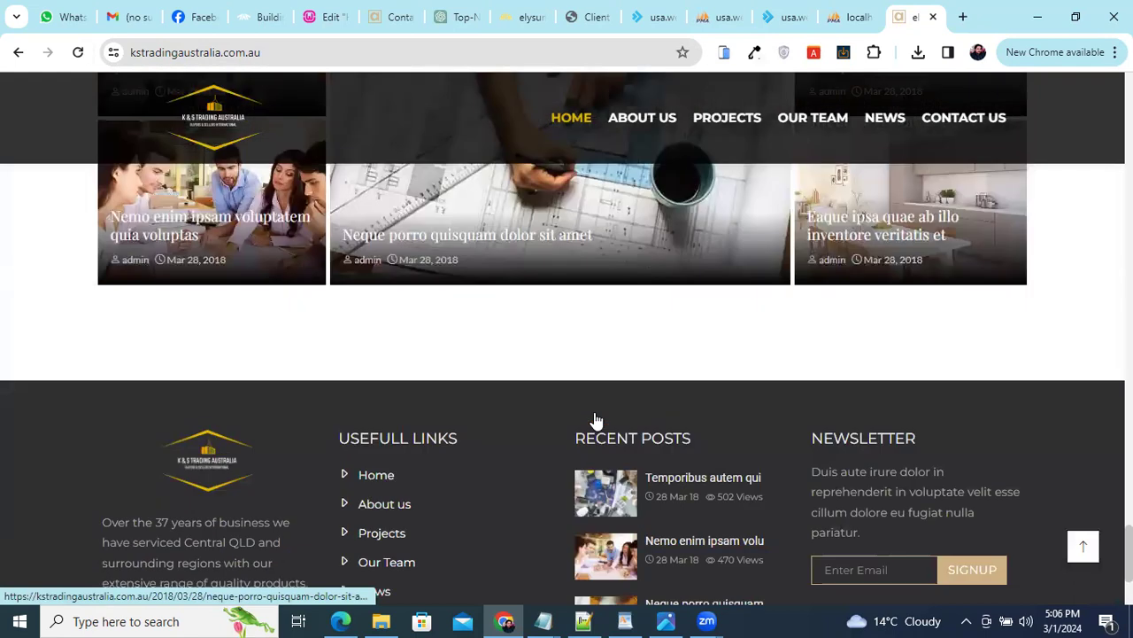
scroll(594, 416, "up", 15)
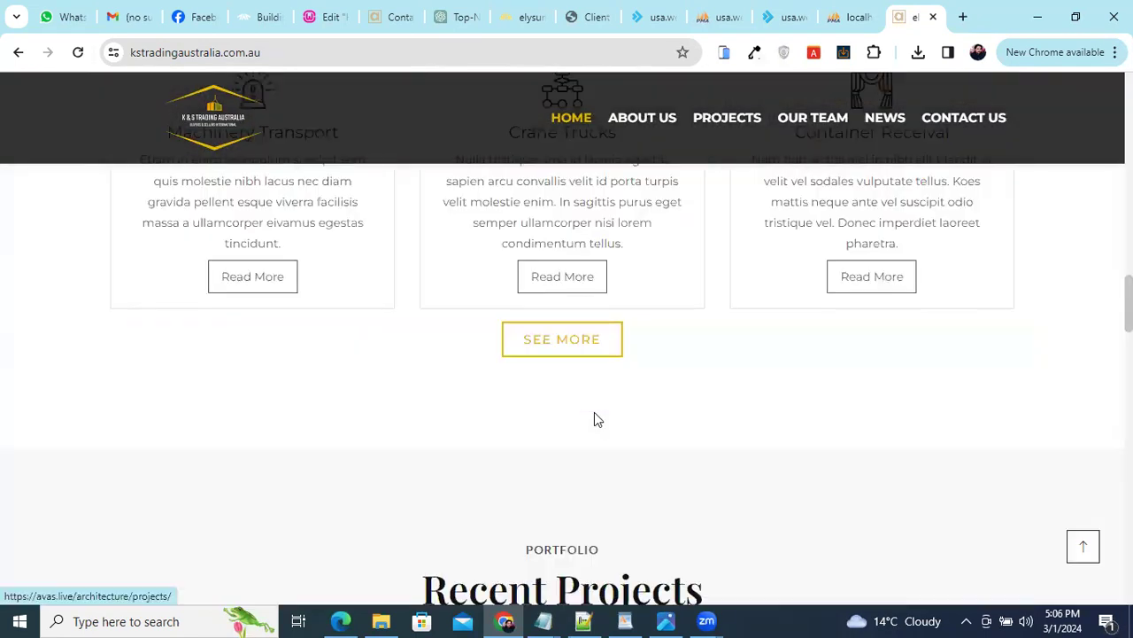
scroll(595, 416, "up", 8)
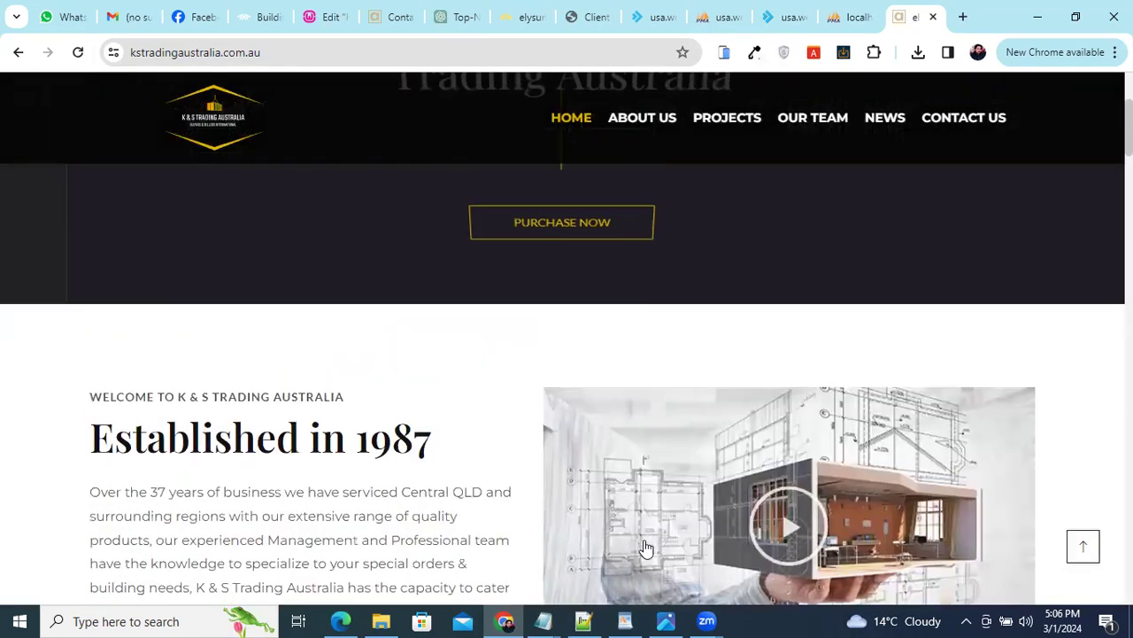
mouse_move(624, 619)
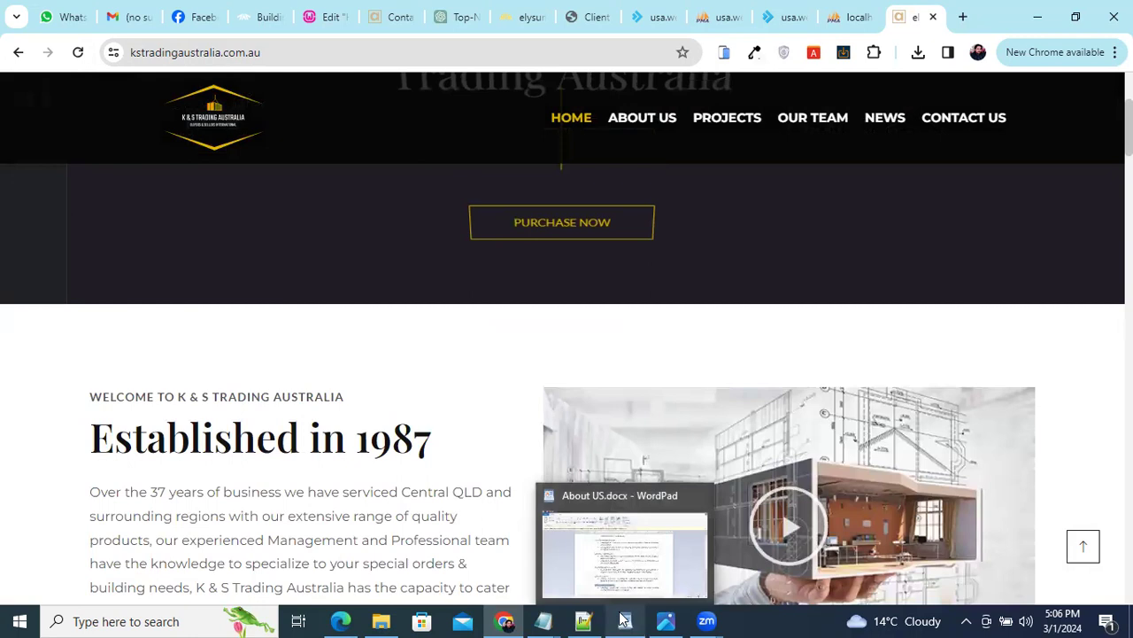